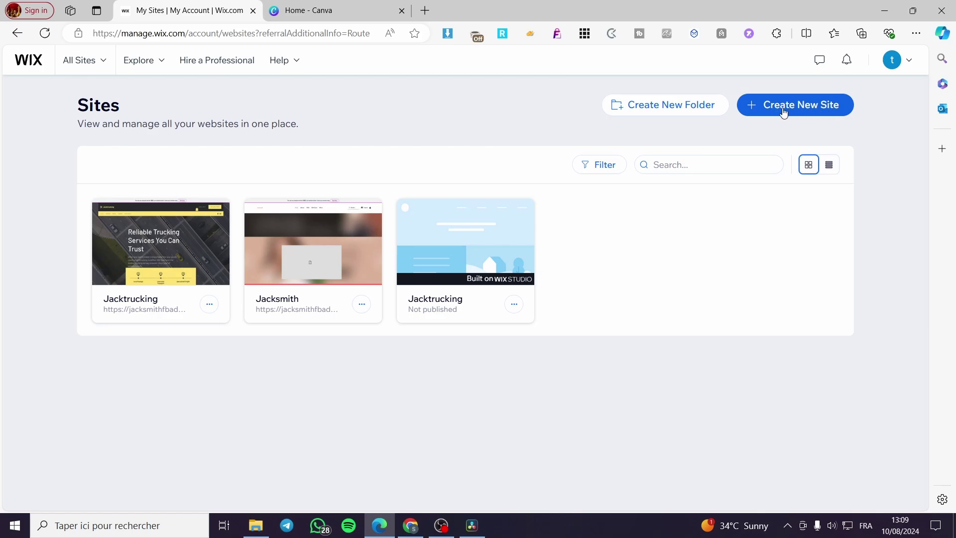
click(829, 110)
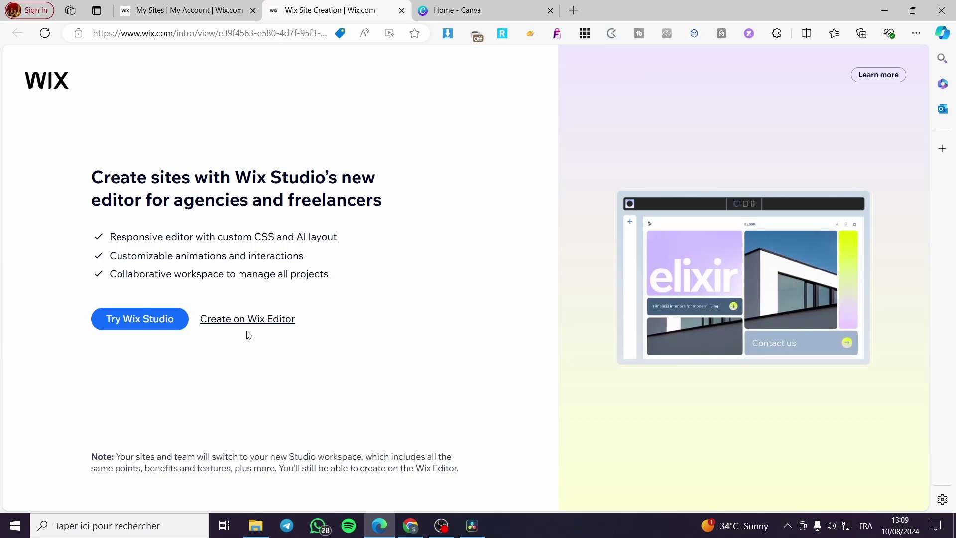
click(256, 320)
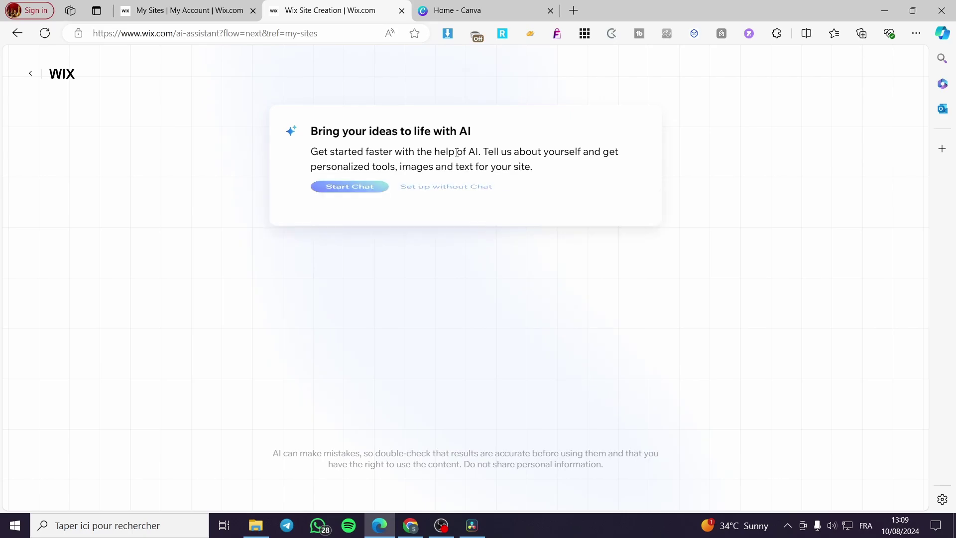
click(440, 197)
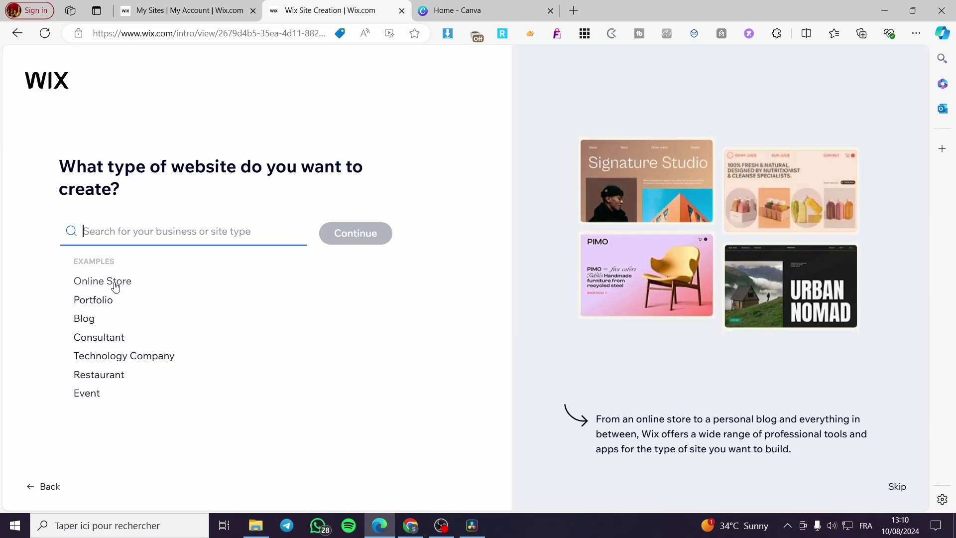
click(402, 11)
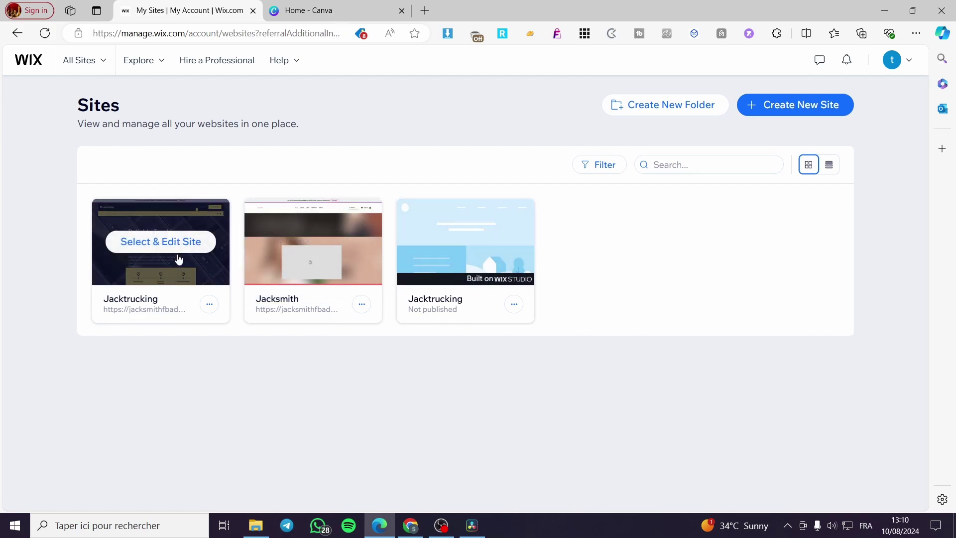
- Open the Jacktrucking site's dashboard and launch it in the Wix Editor tab
click(177, 243)
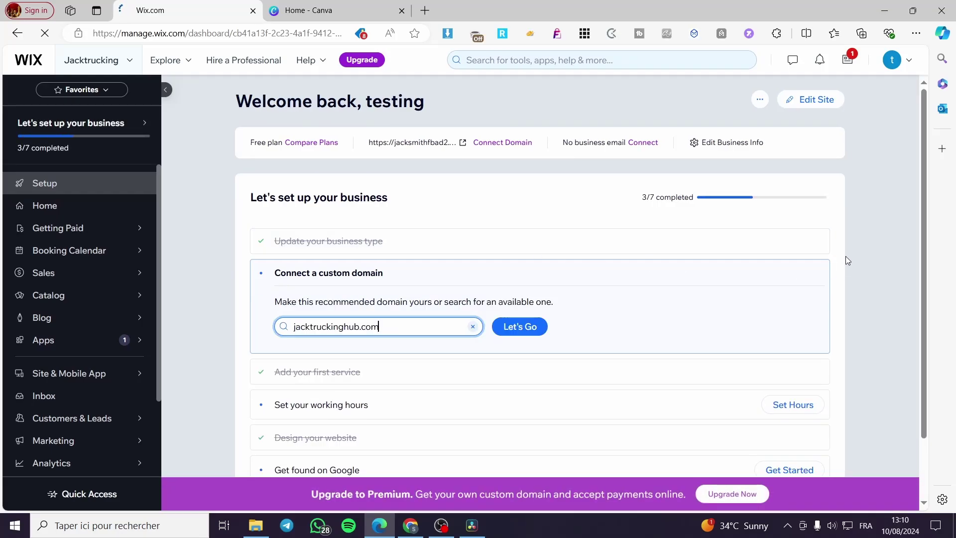
click(816, 100)
click(175, 4)
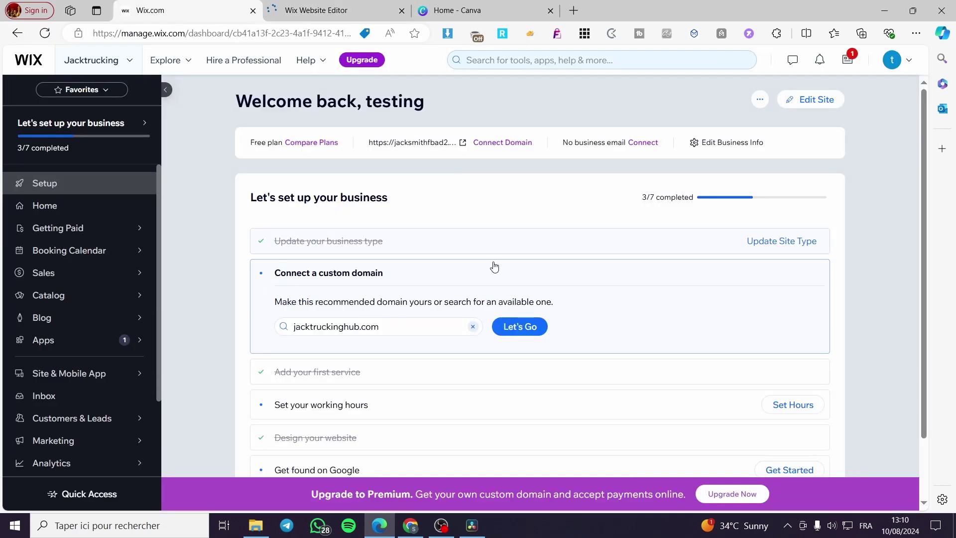
key(ctrl+Tab)
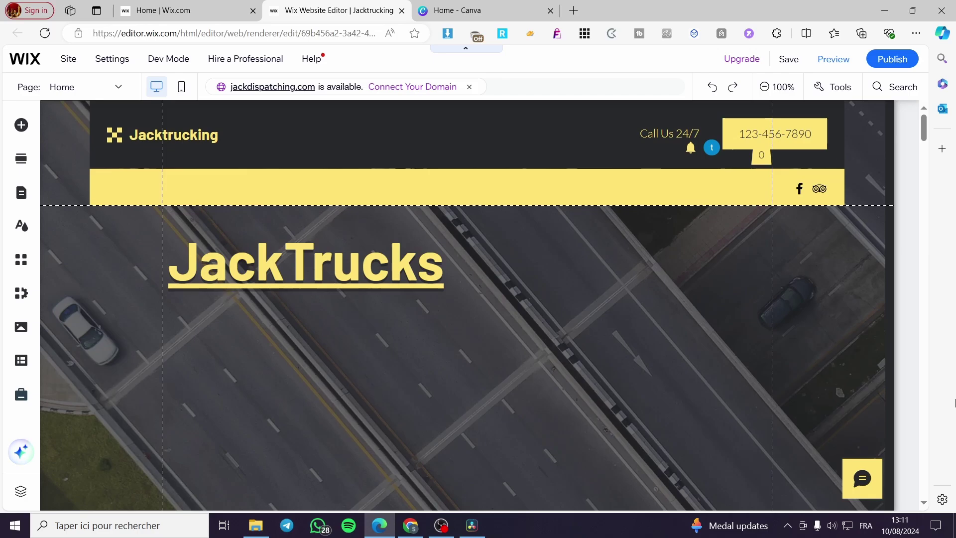
- Drag the Home page footer's height up so it just fits the copyright line
scroll(797, 365, down, 15)
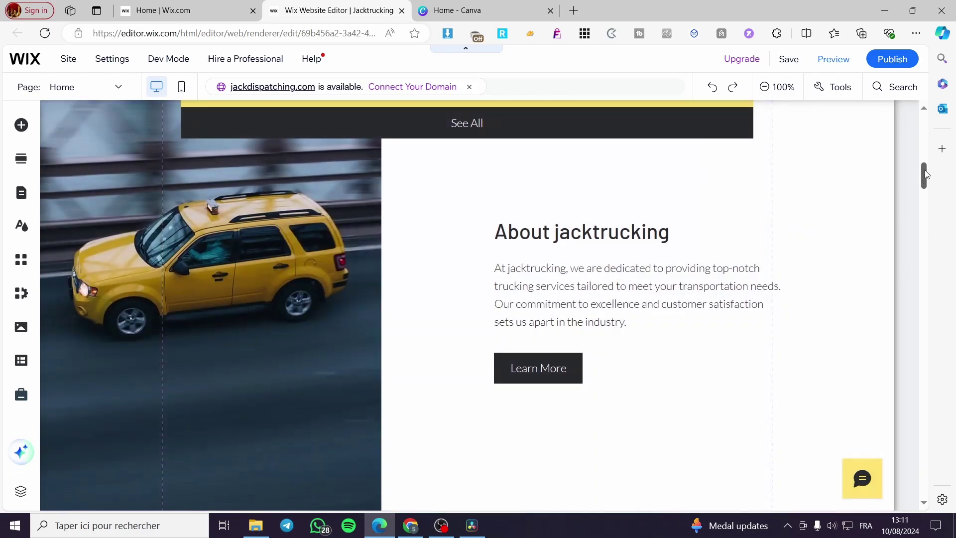
drag(926, 174, 947, 455)
scroll(573, 288, down, 5)
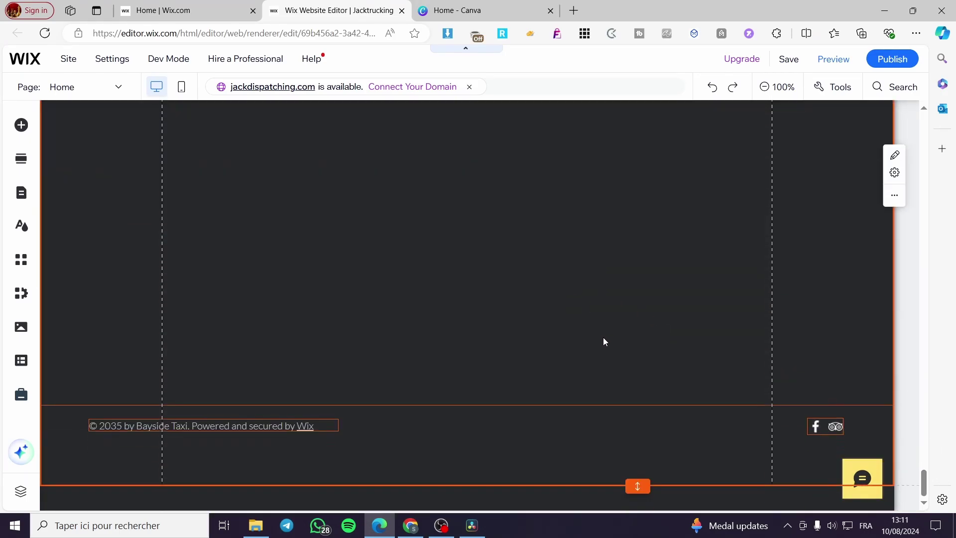
drag(638, 485, 630, 289)
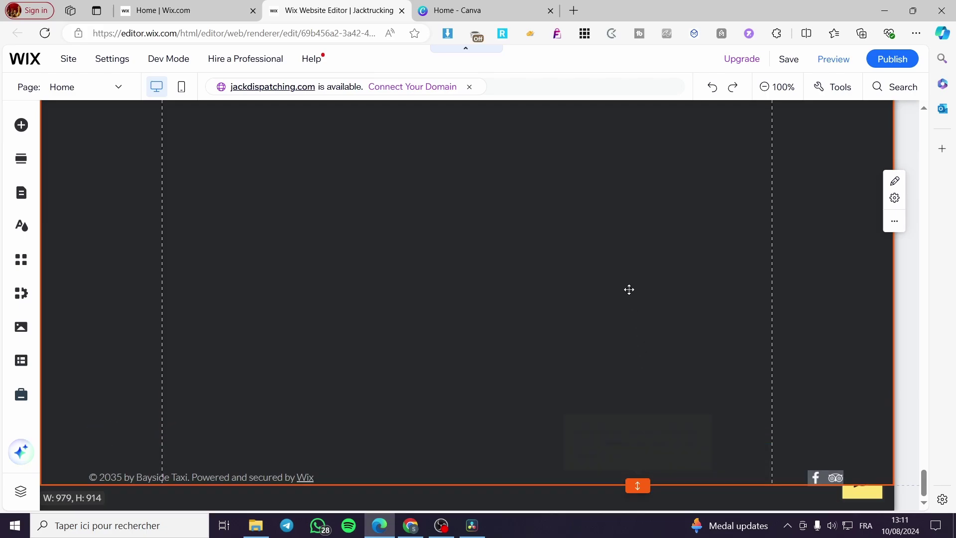
drag(925, 482, 925, 127)
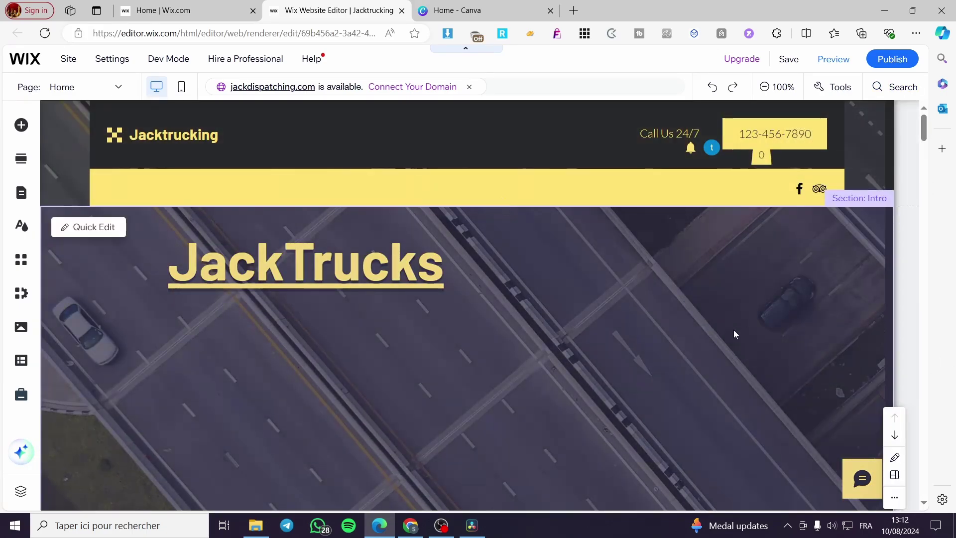
scroll(601, 393, down, 5)
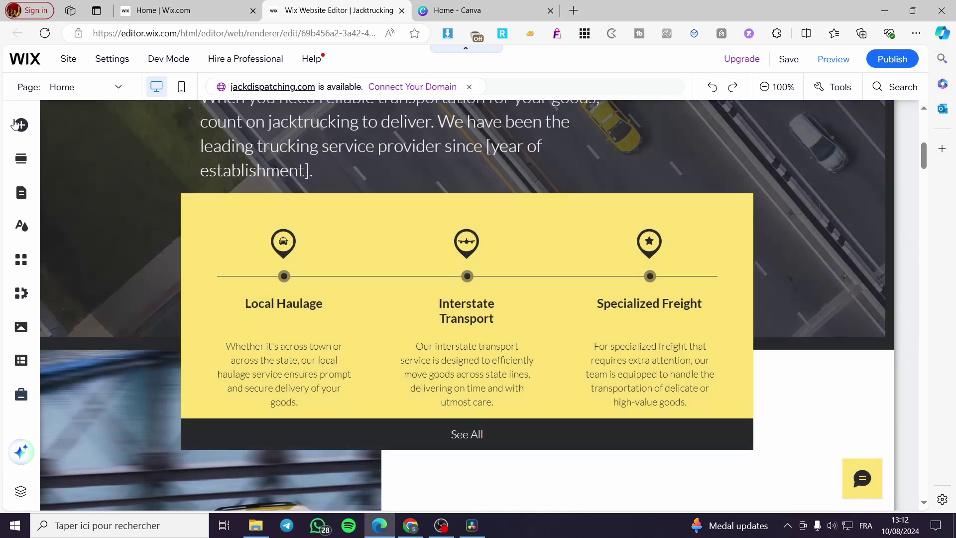
- Open the Pages & Menu panel to view the site pages, then close it
click(19, 198)
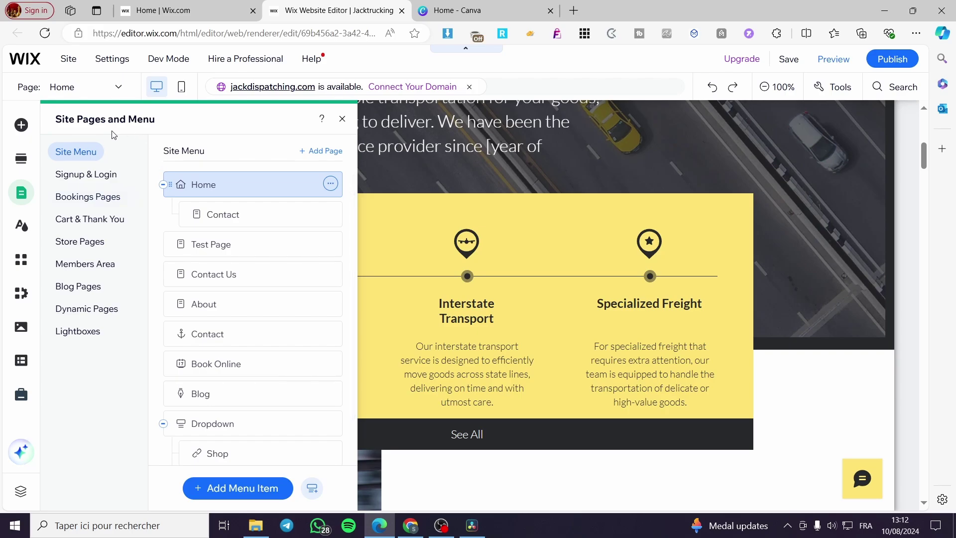
scroll(926, 265, up, 5)
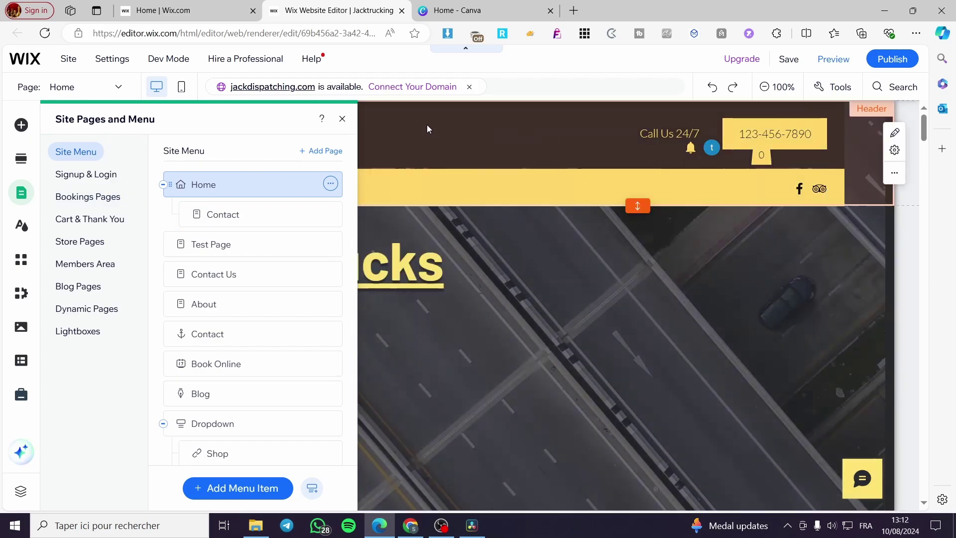
click(342, 119)
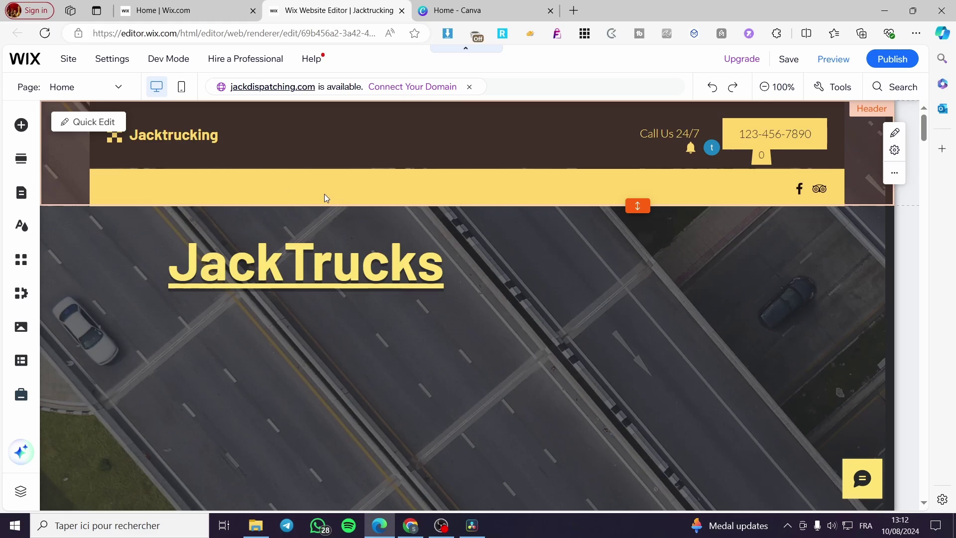
click(24, 263)
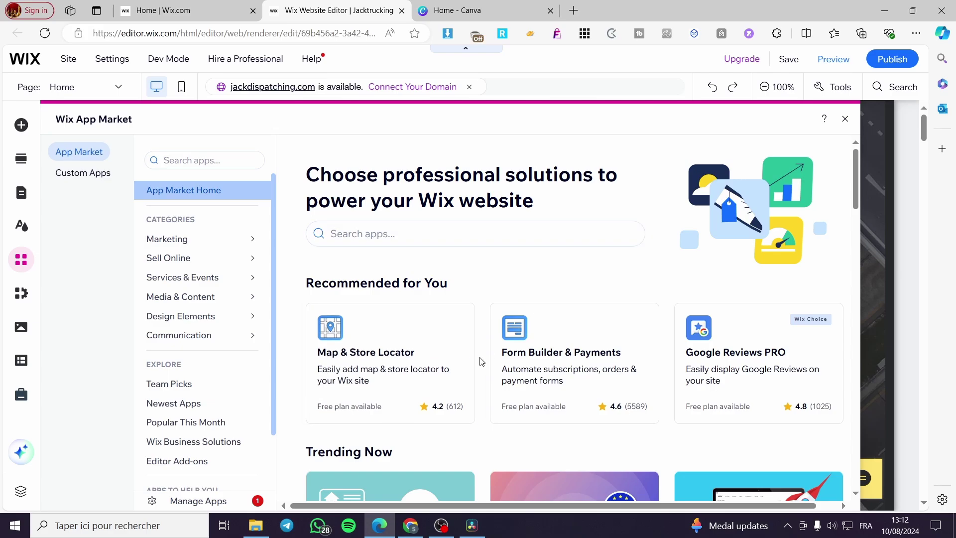
scroll(334, 318, down, 1)
scroll(334, 318, up, 1)
click(164, 162)
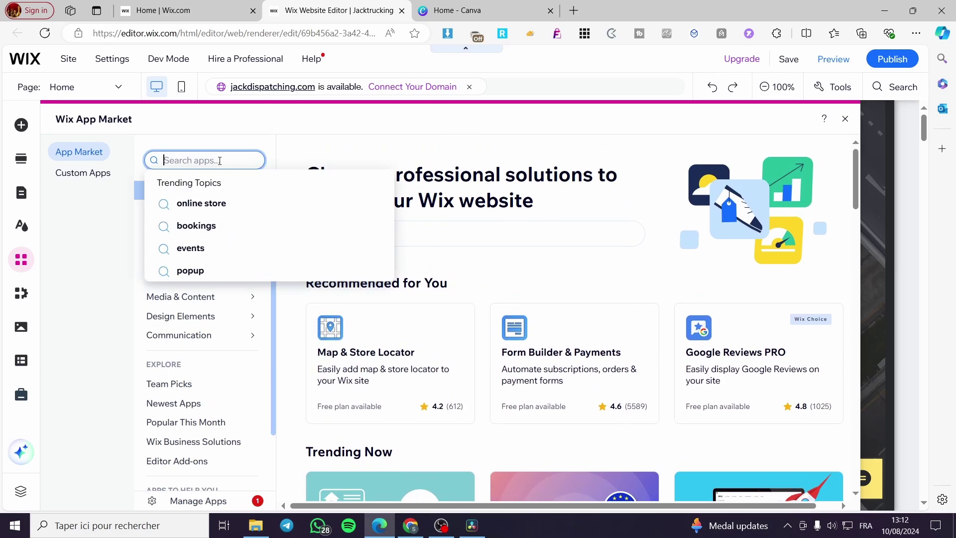
text(wix s)
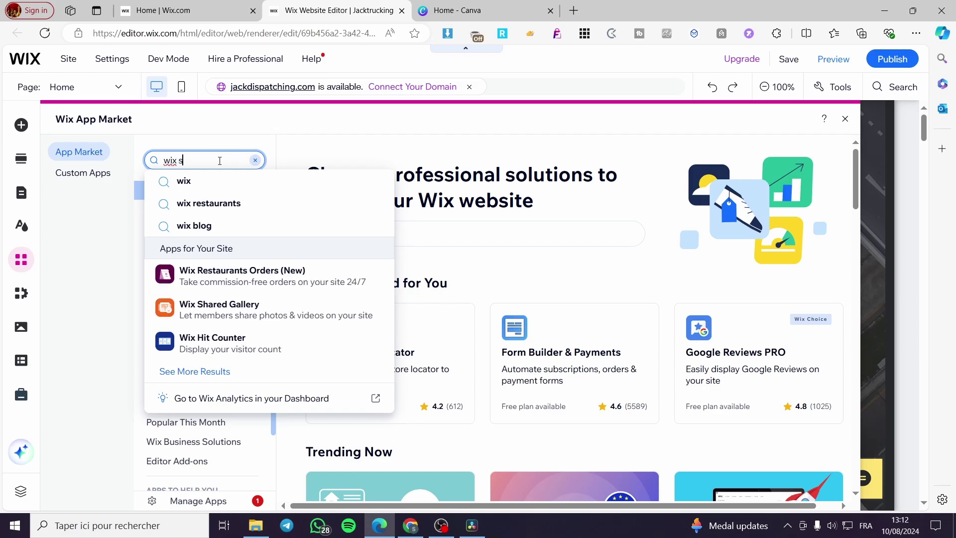
text(tore)
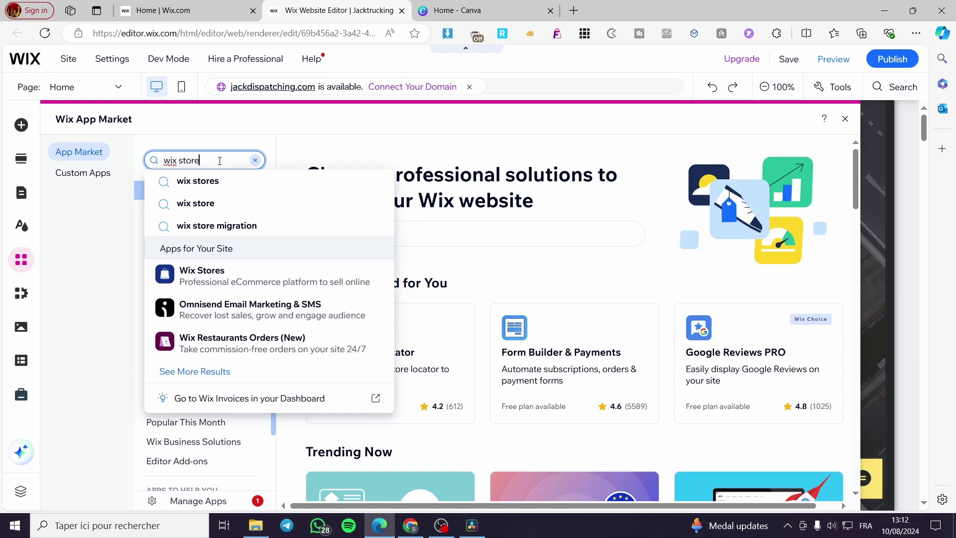
key(Return)
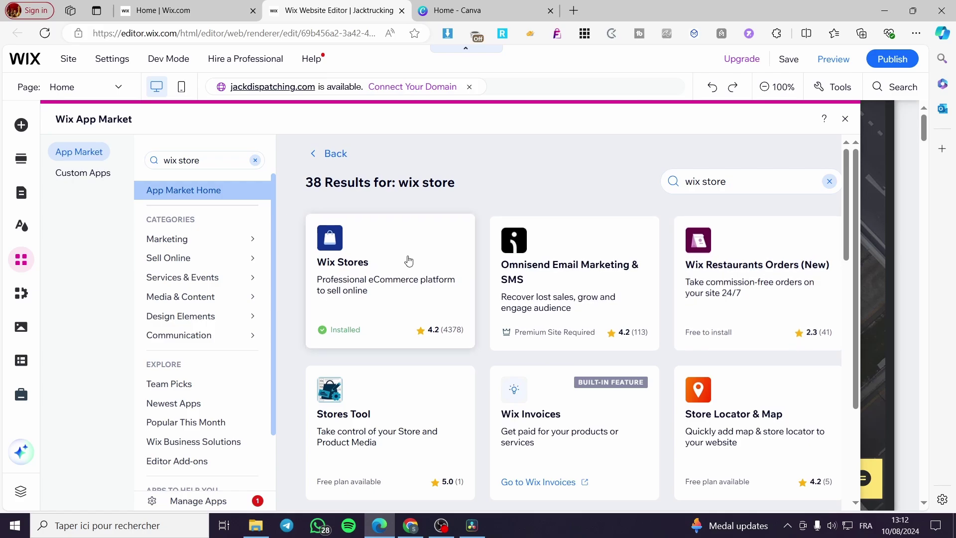
click(362, 274)
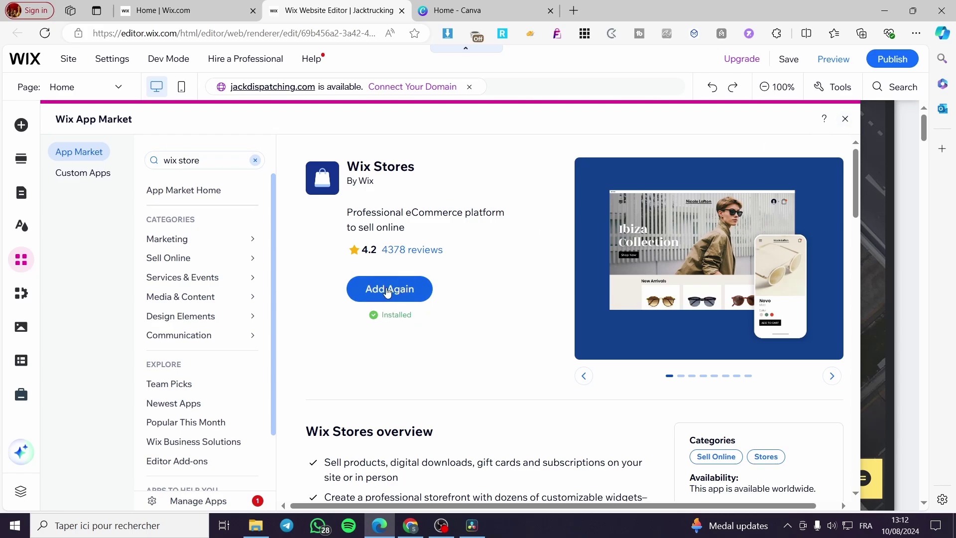
click(845, 118)
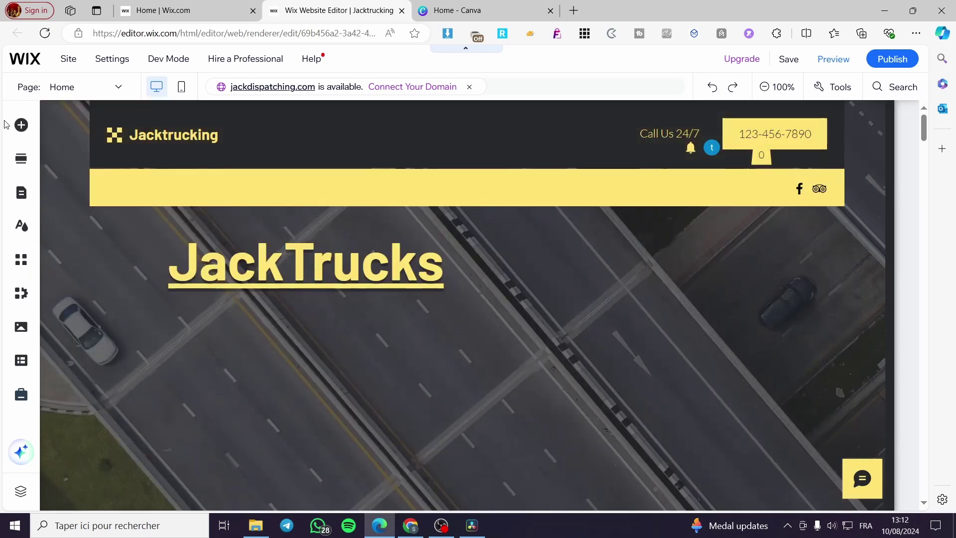
click(21, 193)
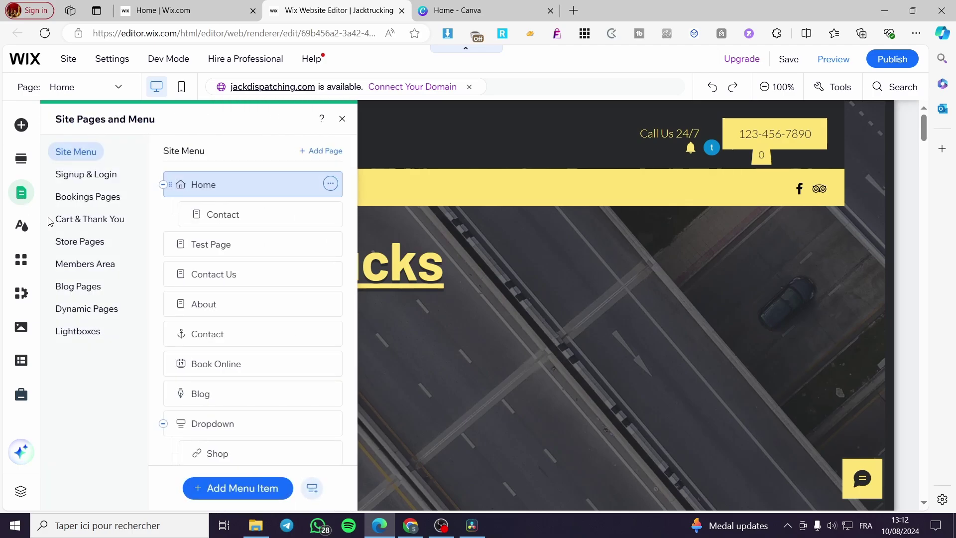
scroll(272, 230, down, 2)
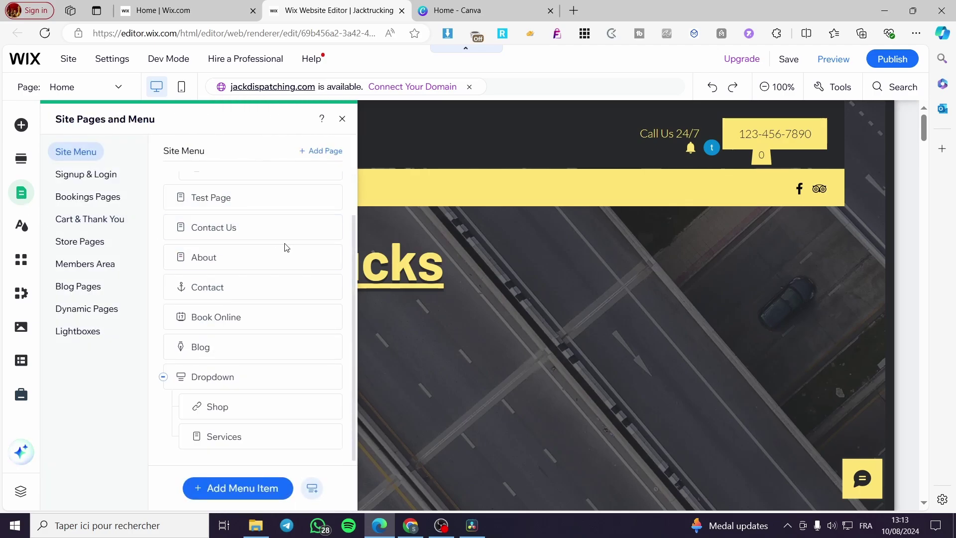
click(219, 403)
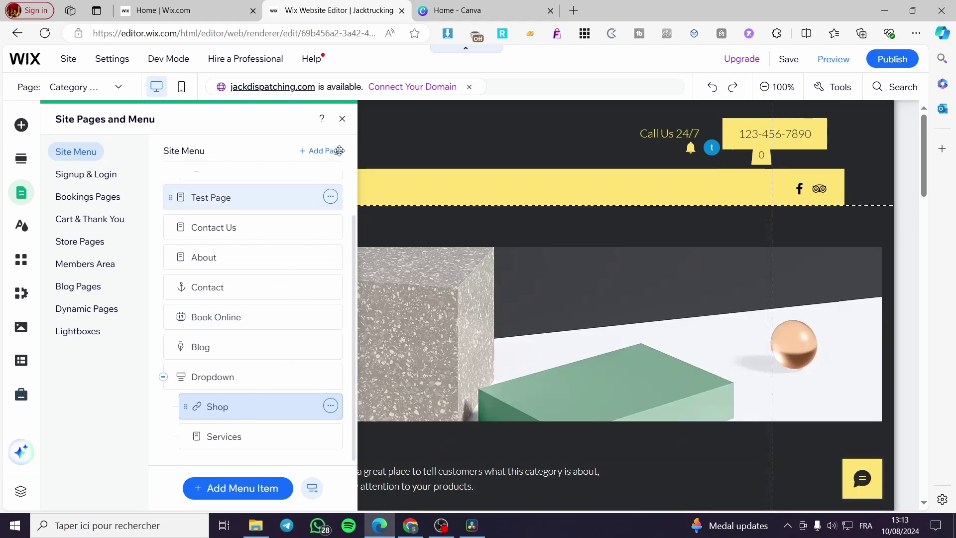
click(342, 118)
scroll(613, 349, down, 5)
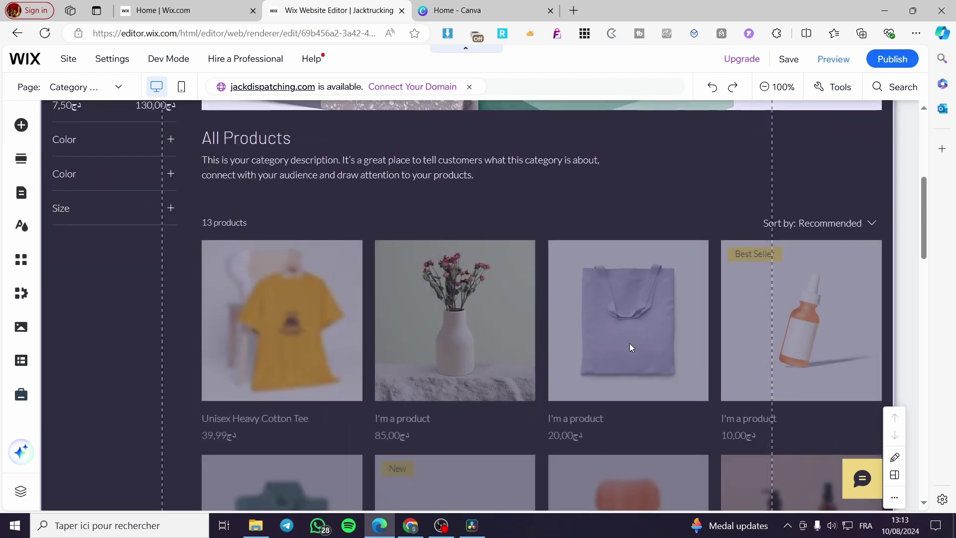
scroll(672, 339, down, 3)
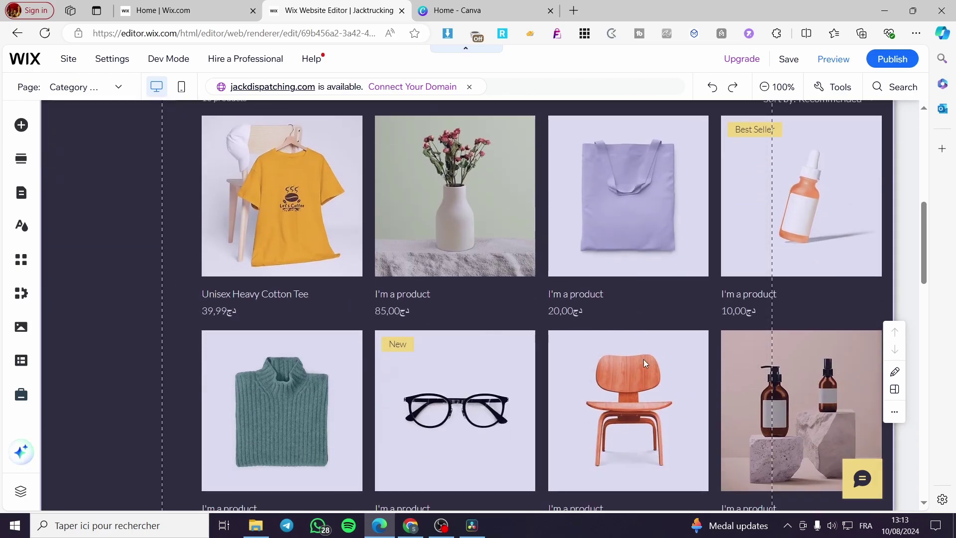
scroll(643, 349, down, 5)
scroll(687, 337, down, 3)
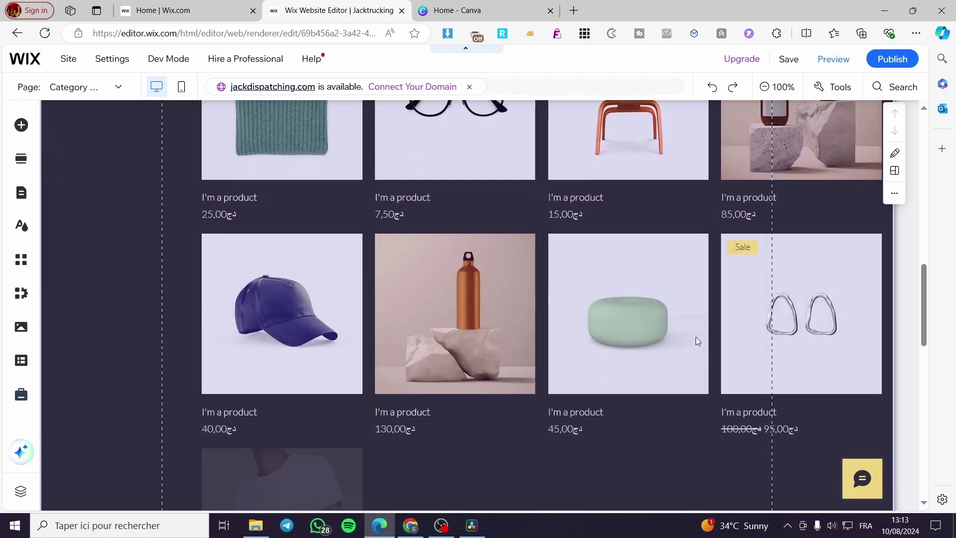
scroll(499, 406, up, 6)
scroll(527, 414, down, 8)
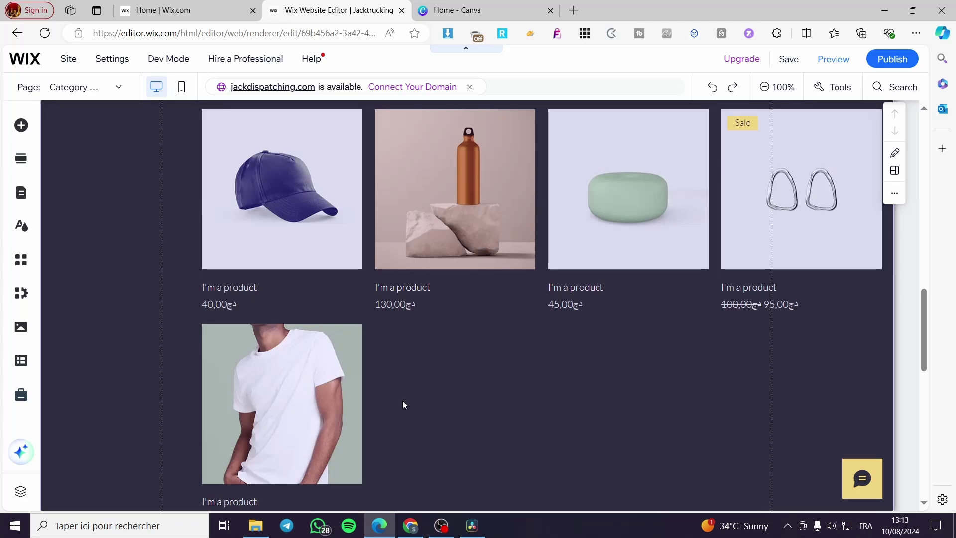
scroll(440, 403, up, 5)
scroll(730, 332, down, 6)
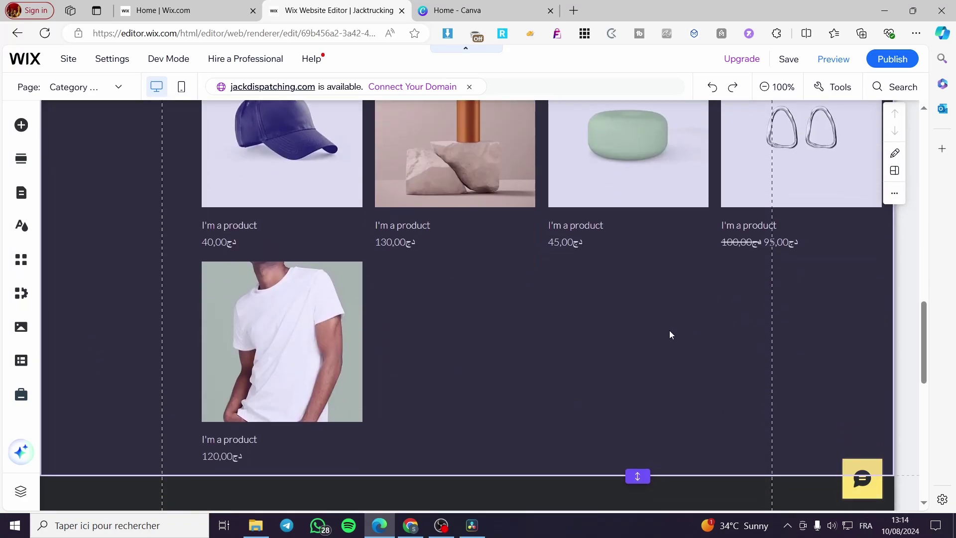
scroll(669, 331, up, 6)
scroll(548, 406, down, 5)
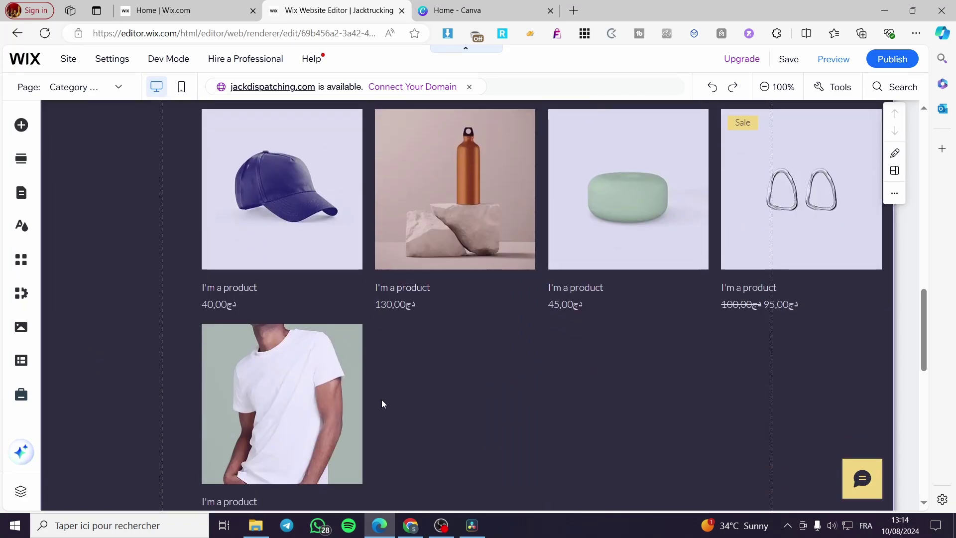
scroll(384, 402, down, 3)
scroll(558, 418, up, 12)
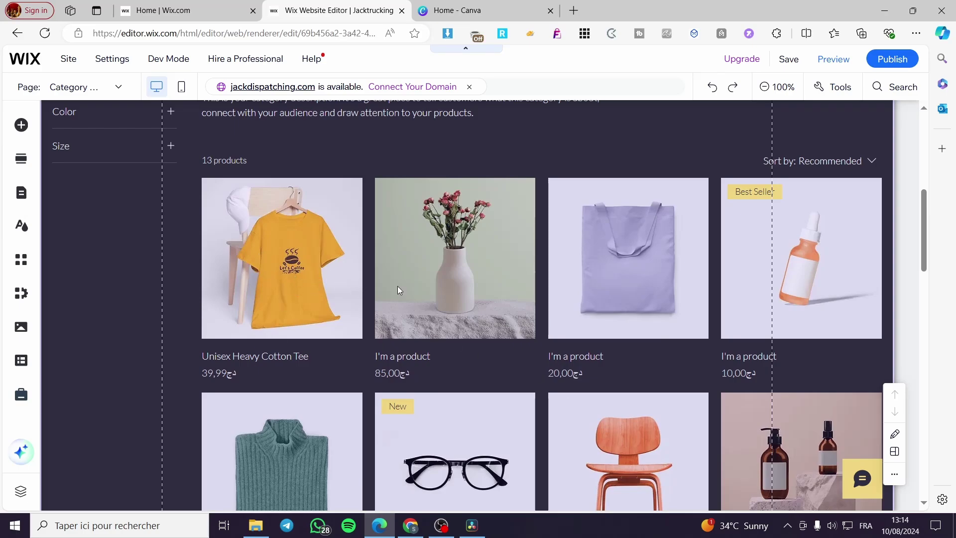
- From the site dashboard's product Catalog, start a new physical product
click(165, 18)
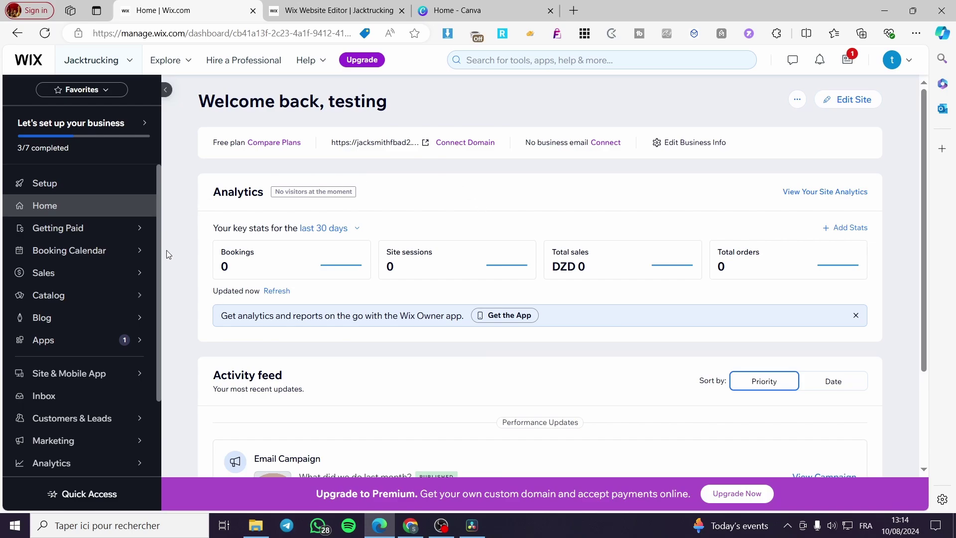
mouse_move(113, 298)
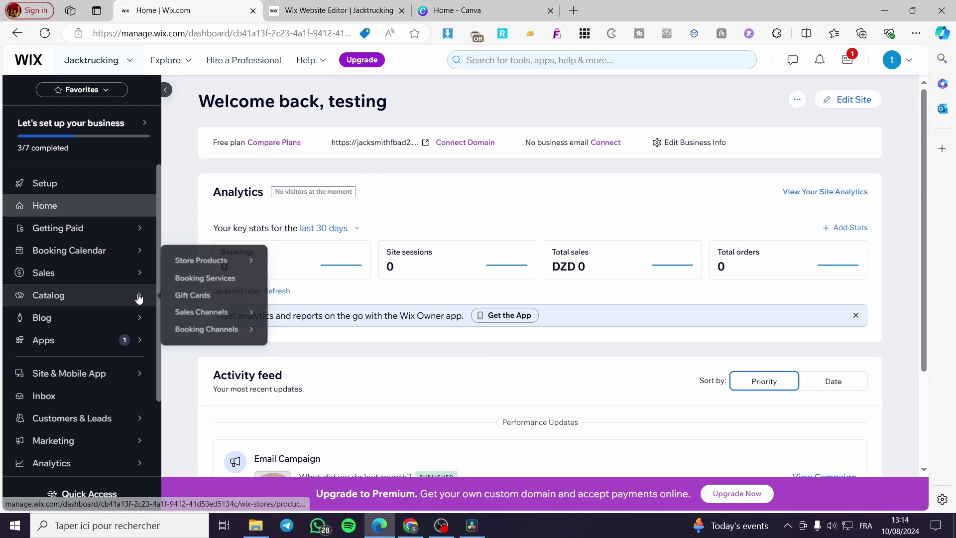
click(61, 299)
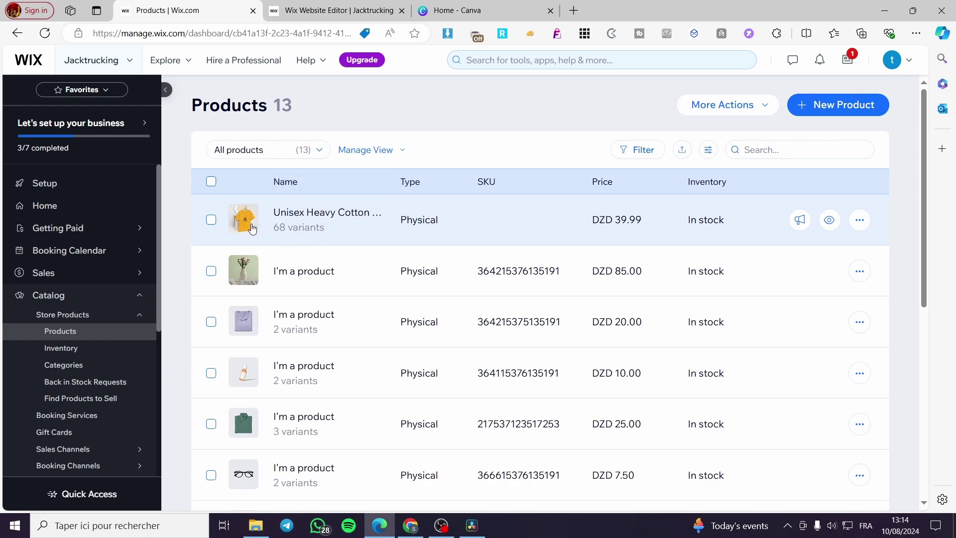
click(858, 111)
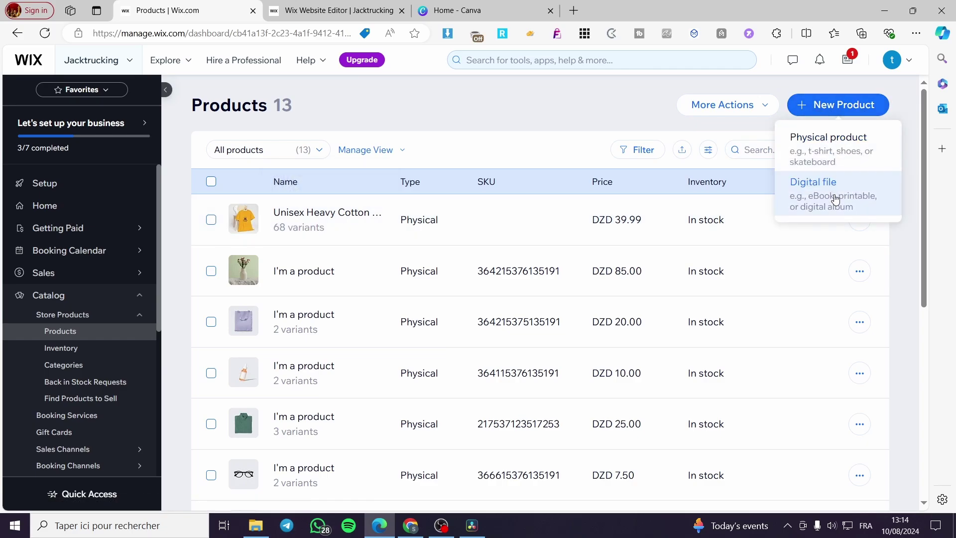
click(841, 152)
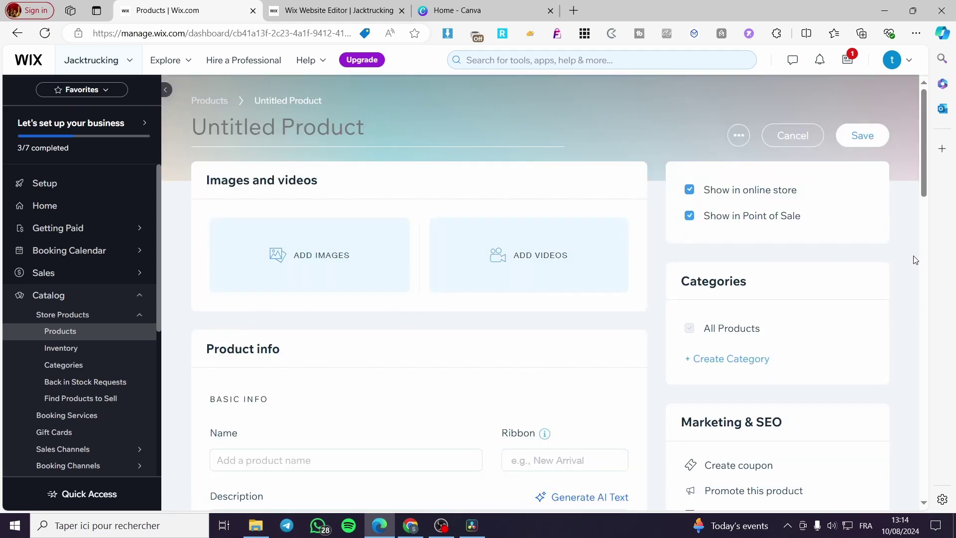
- Add the cream unisex-heavy-cotton-tee.jpg from Site Files as the product's main image
click(345, 269)
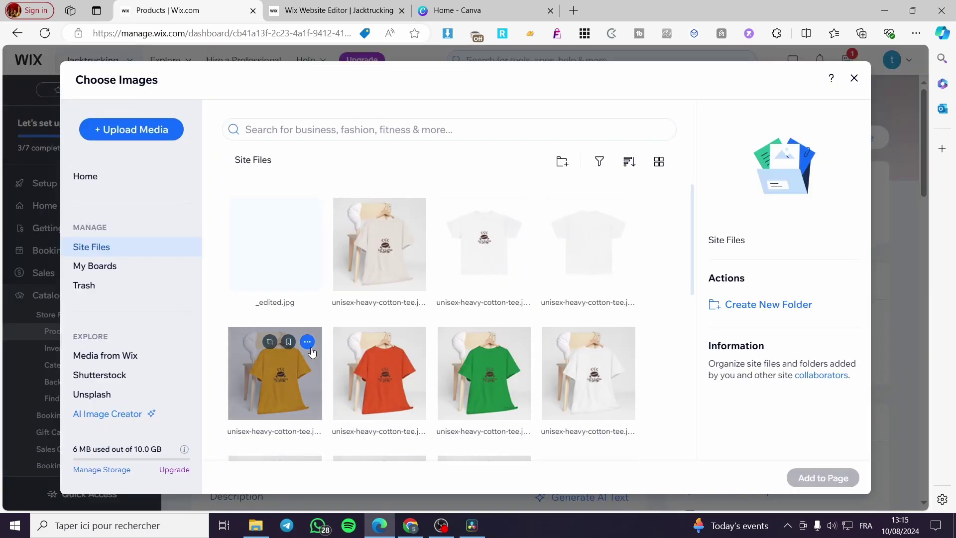
click(396, 259)
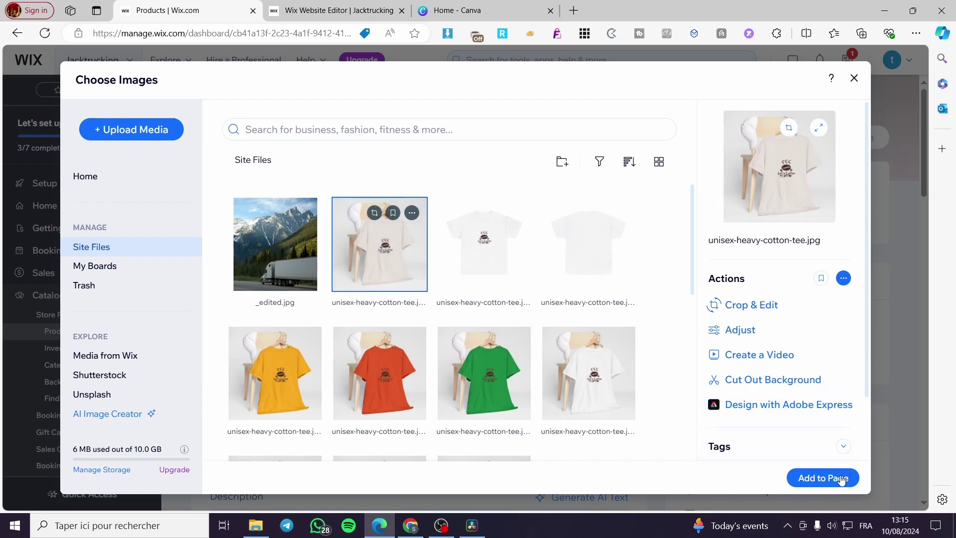
click(822, 477)
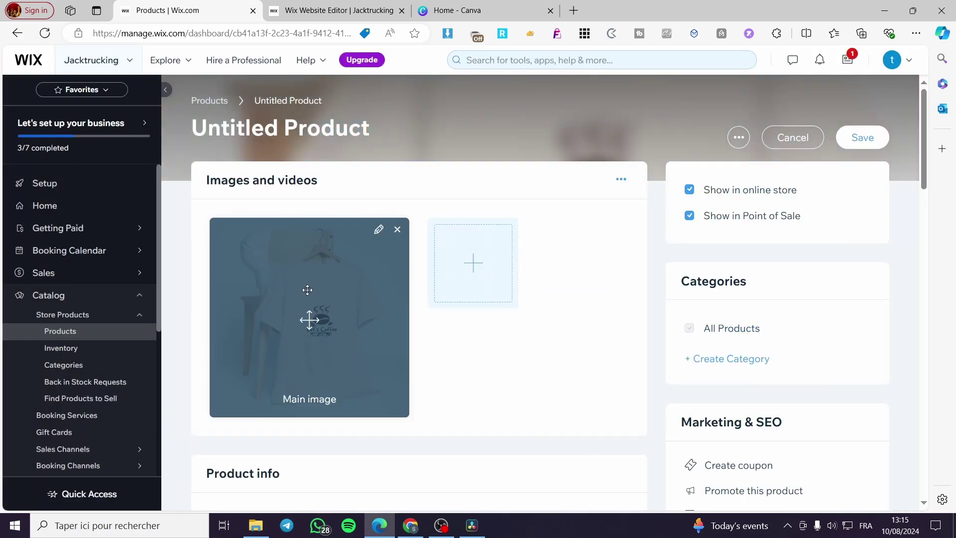
- Name the new product 'Summer t-shirt'
scroll(393, 343, down, 4)
scroll(396, 346, down, 1)
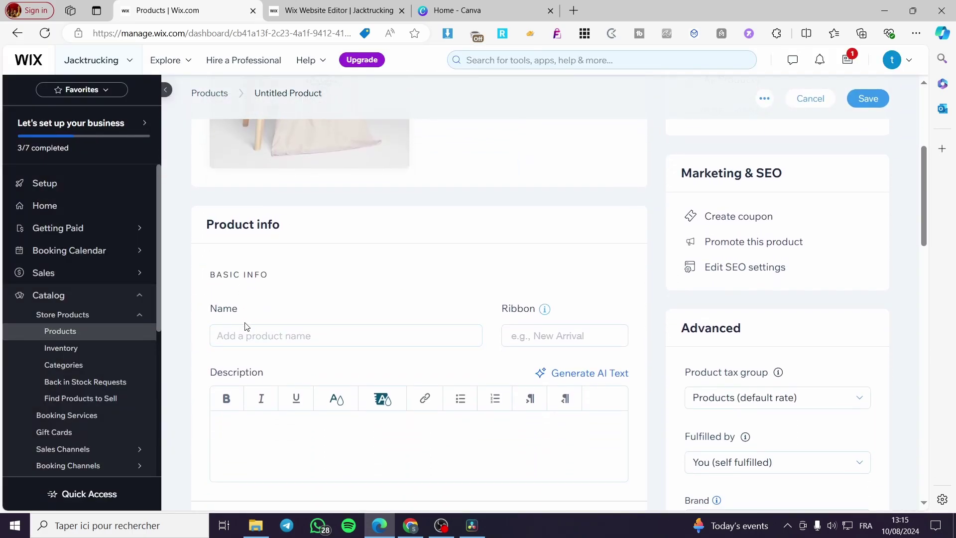
click(251, 336)
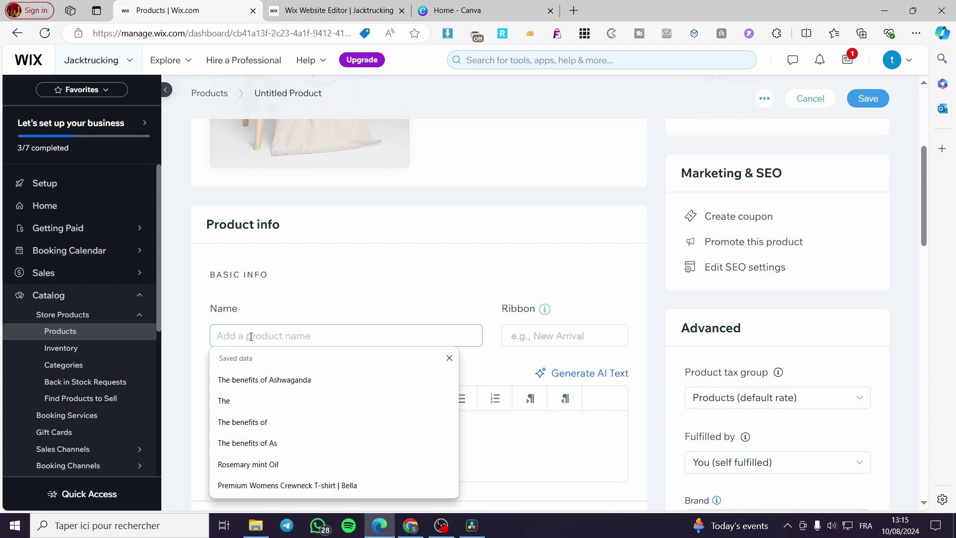
text(Su)
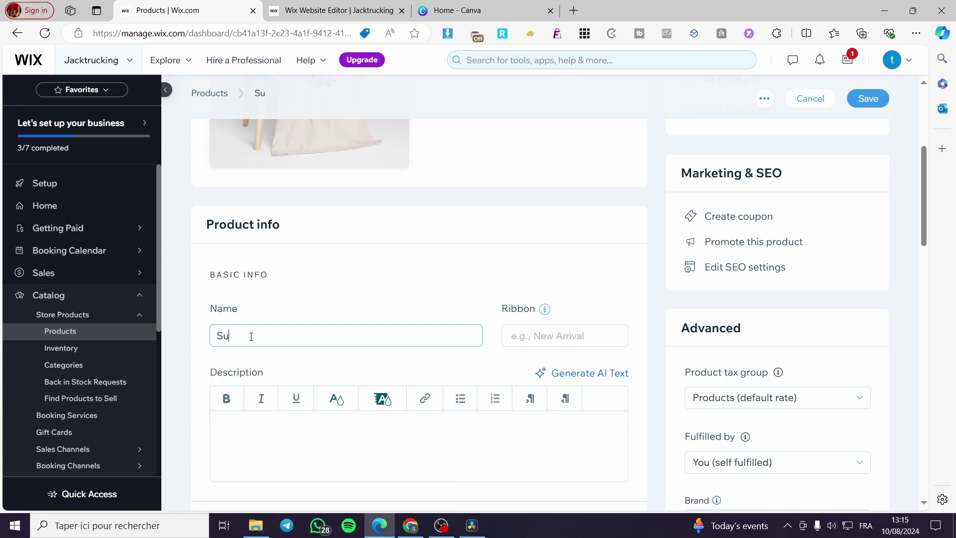
text(mmer t-shirt)
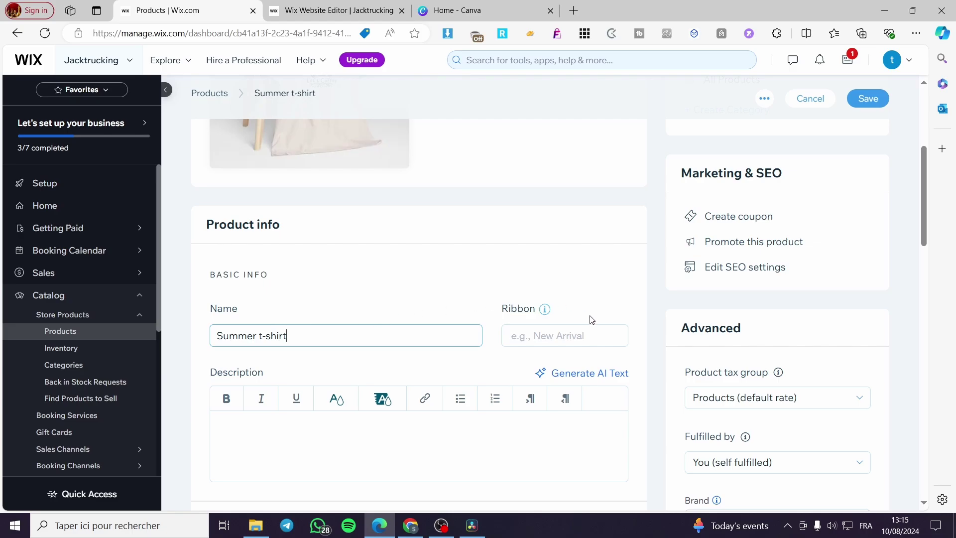
- Enter the description 'Best quality t-shirt and high quality wool'
mouse_move(543, 309)
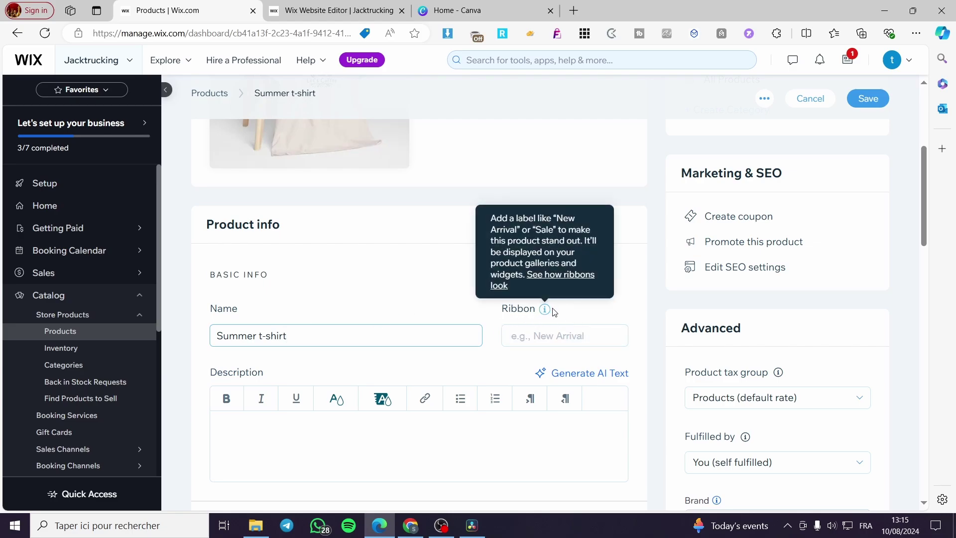
scroll(548, 314, down, 3)
click(252, 323)
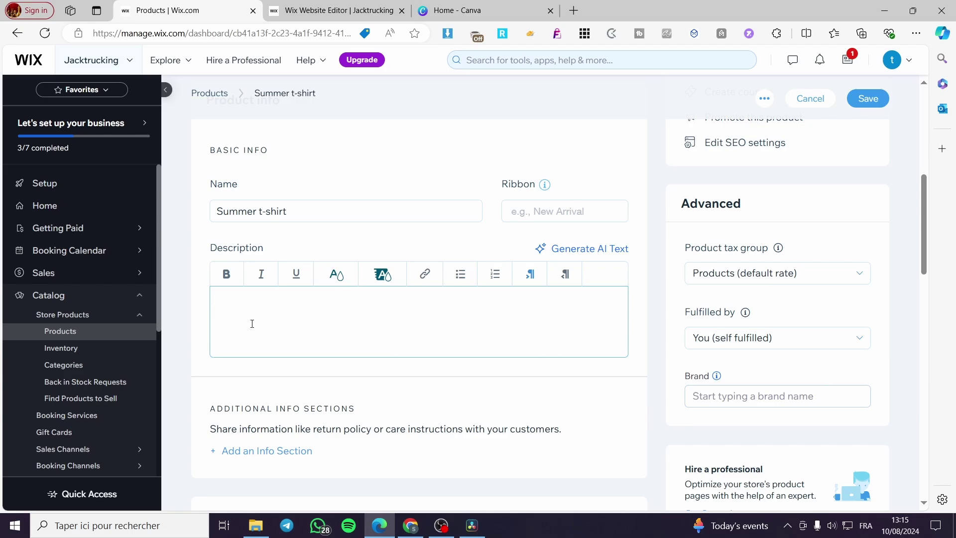
text(Best quality t-shirt and high)
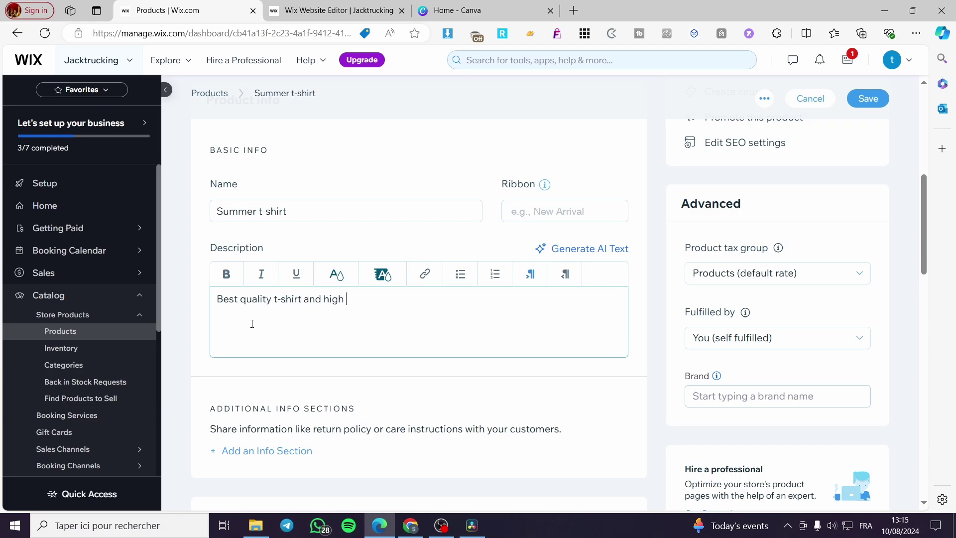
text( quality wool)
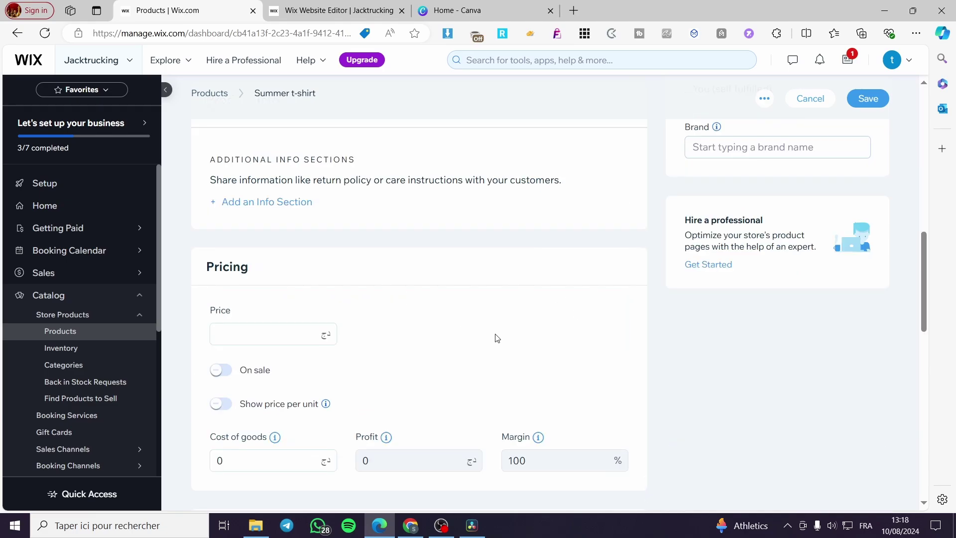
scroll(416, 351, up, 1)
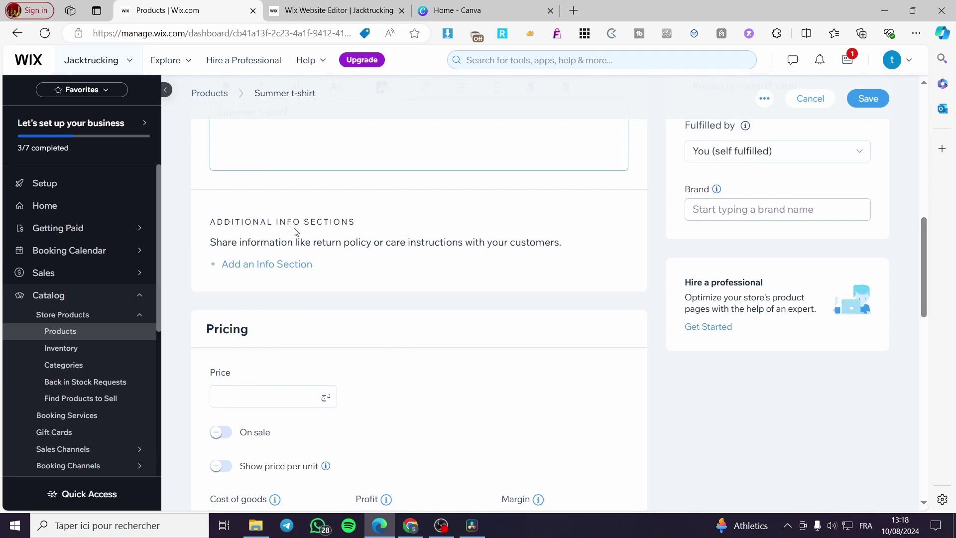
click(285, 268)
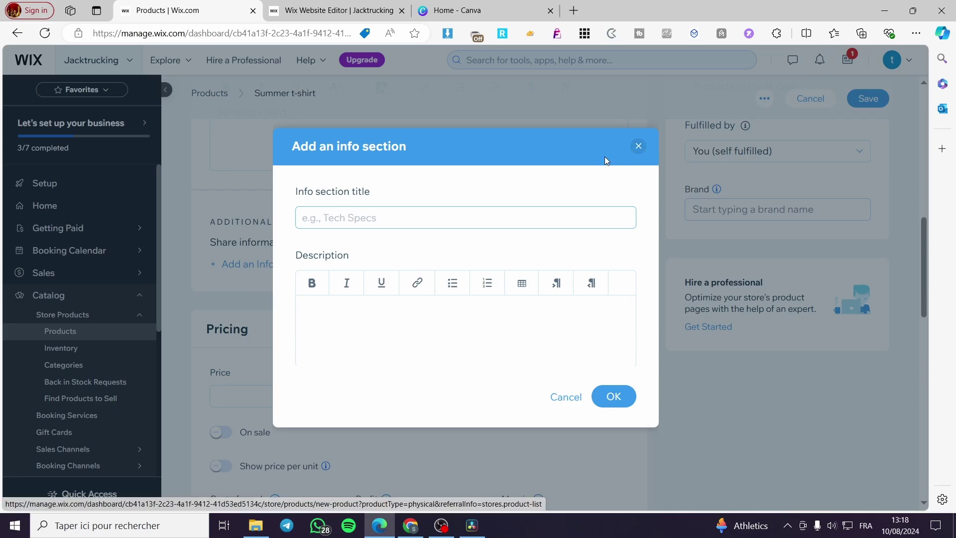
click(638, 147)
scroll(329, 340, down, 3)
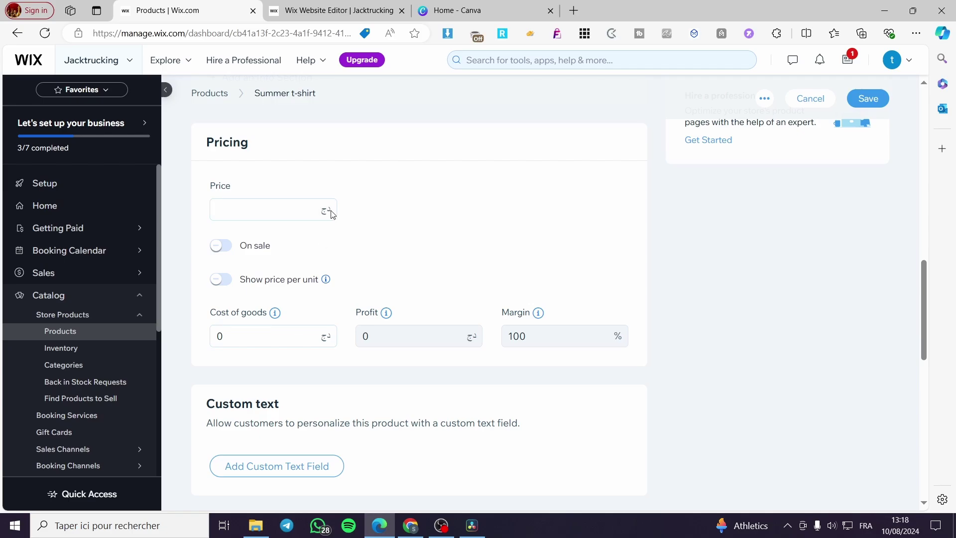
- Enter 29.99 as the Summer t-shirt's price
click(281, 217)
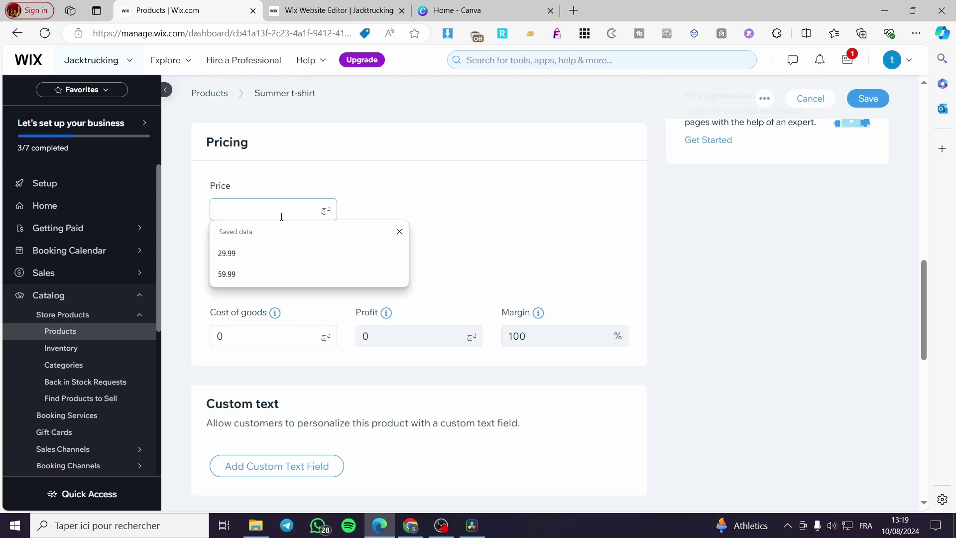
text(2)
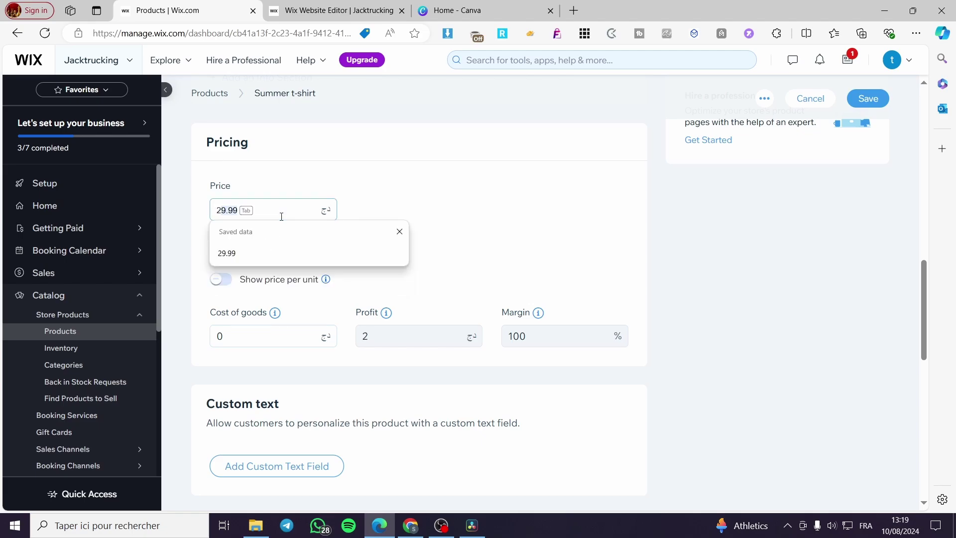
text(9.99)
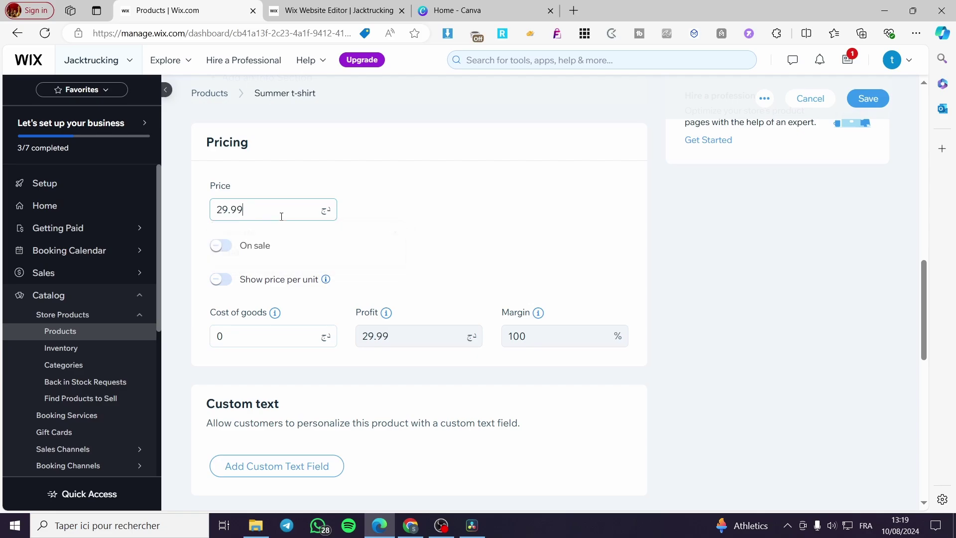
scroll(384, 299, up, 15)
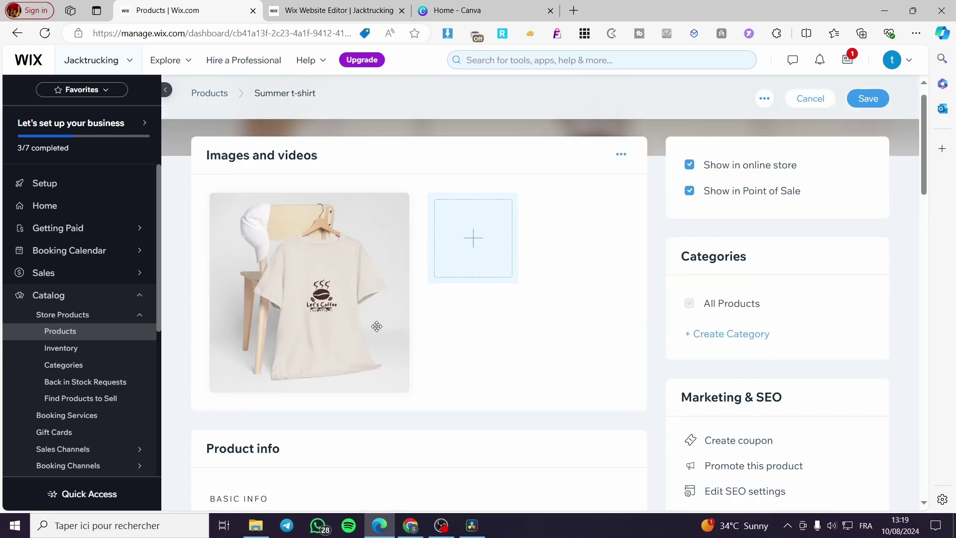
scroll(344, 304, down, 12)
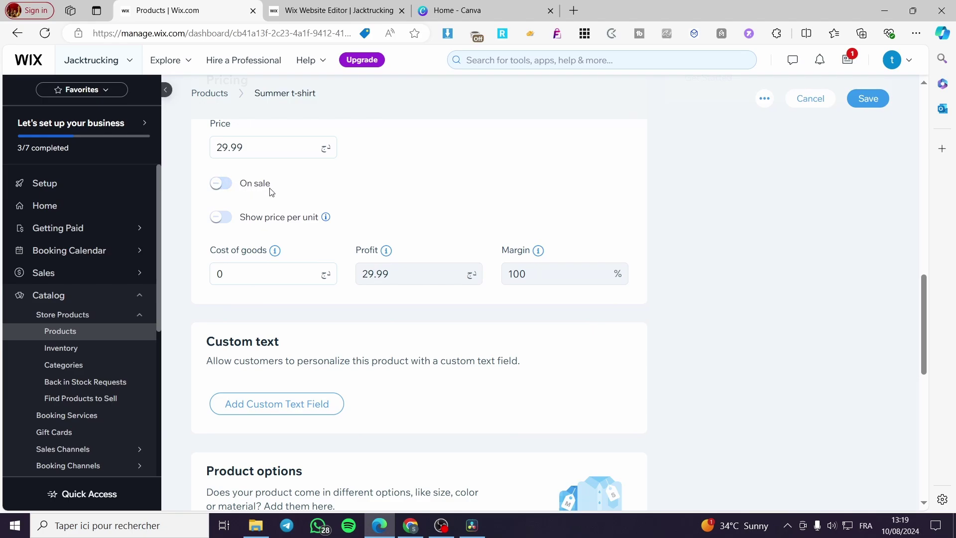
scroll(278, 201, up, 1)
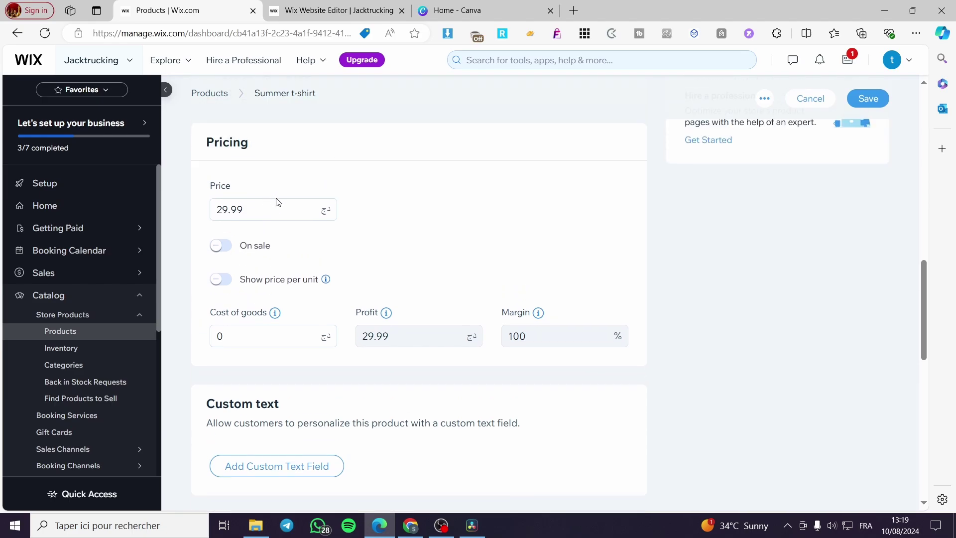
- Toggle sale pricing and price-per-unit display on and back off, leaving both disabled
click(218, 250)
click(219, 246)
click(226, 286)
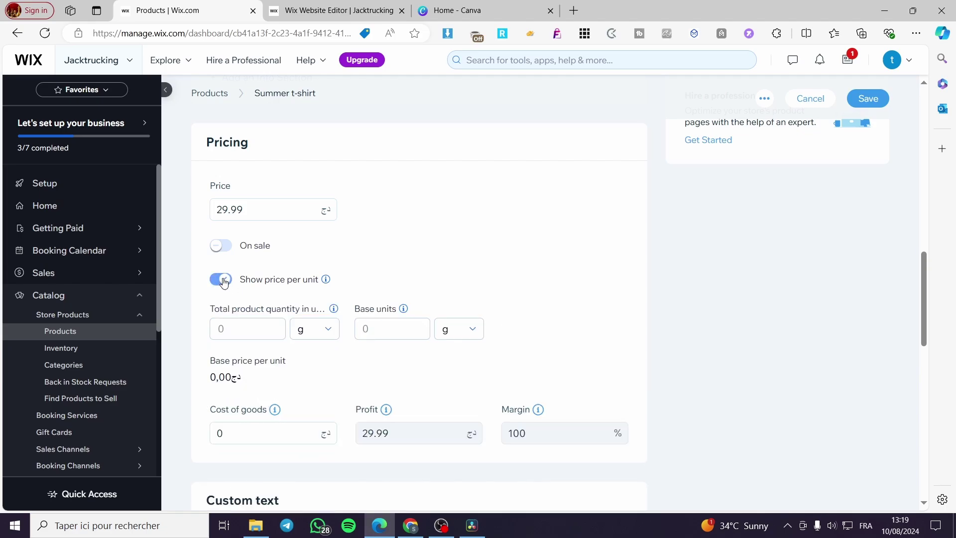
click(218, 283)
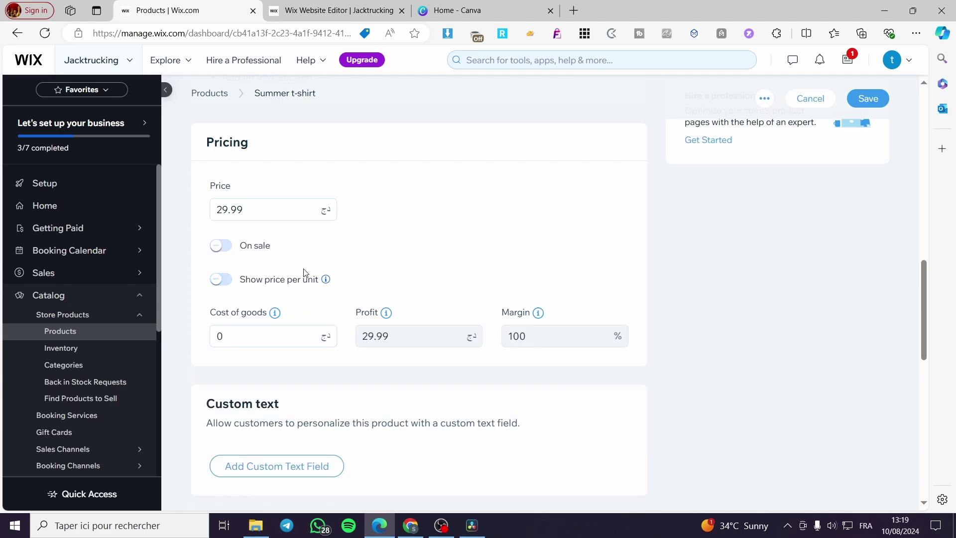
mouse_move(325, 280)
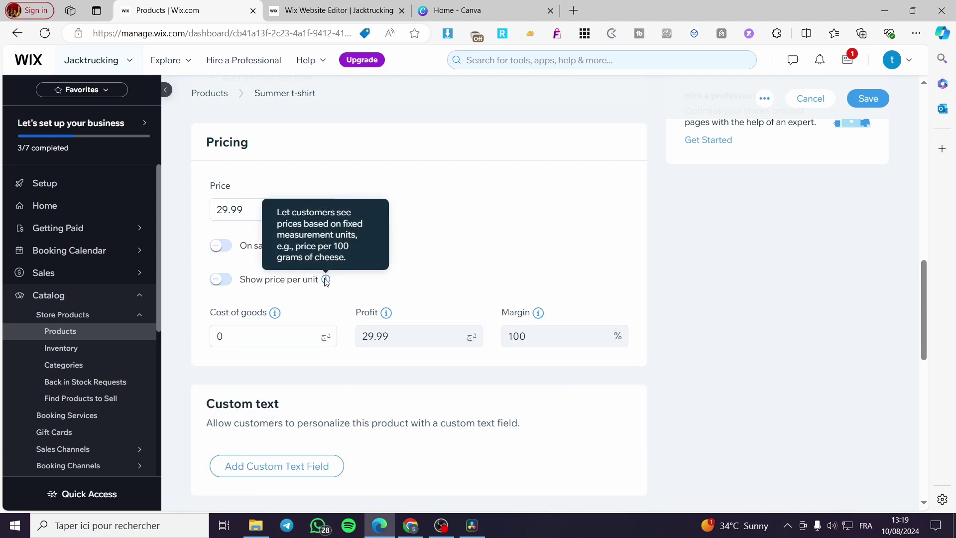
scroll(427, 274, down, 1)
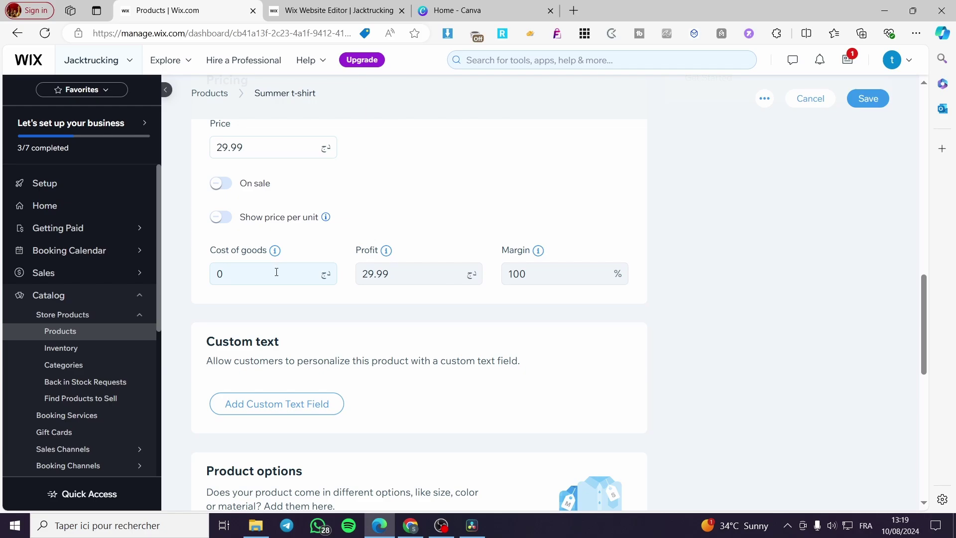
scroll(363, 274, down, 1)
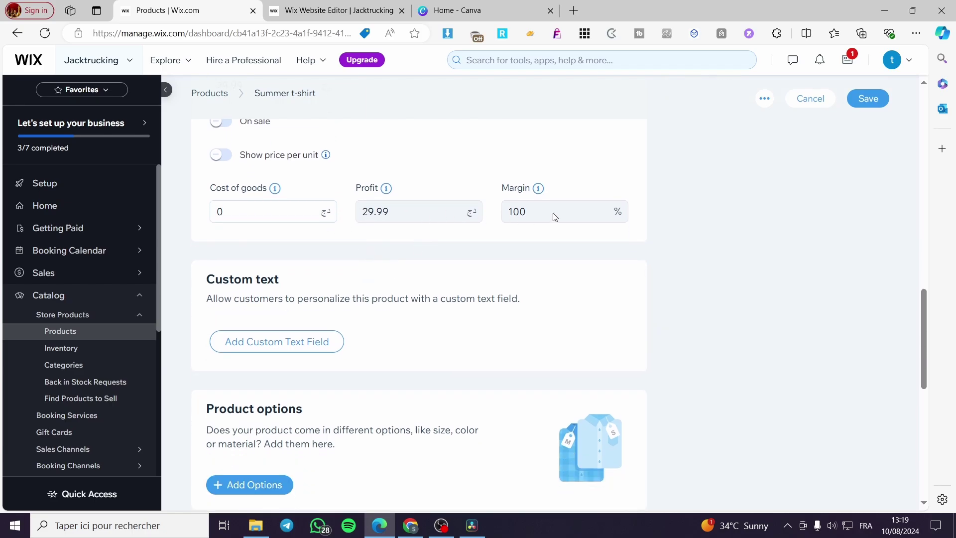
scroll(570, 203, down, 1)
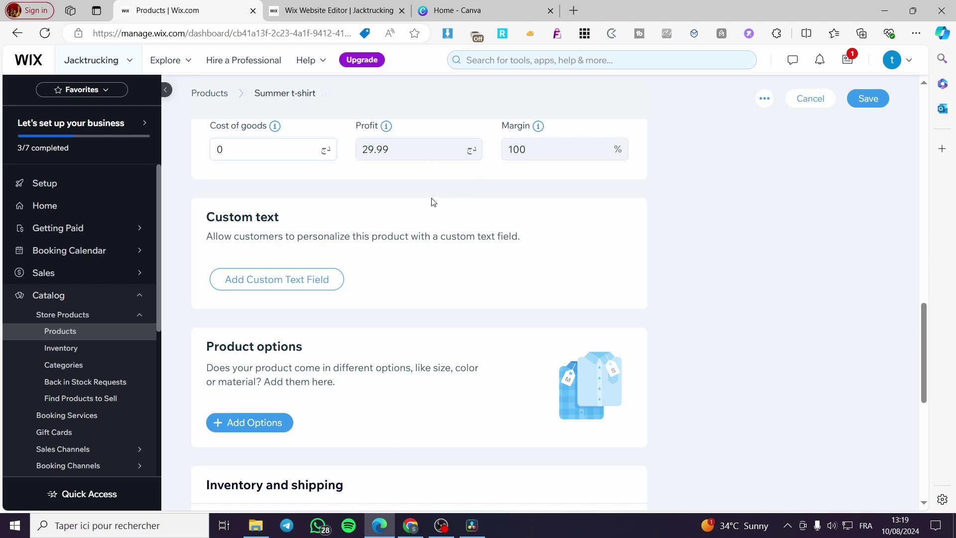
scroll(431, 206, up, 1)
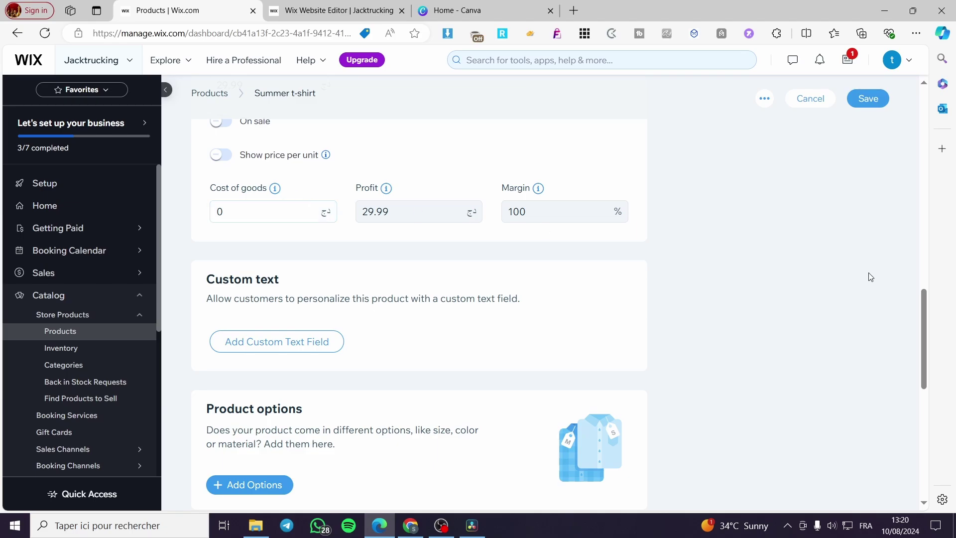
scroll(248, 302, down, 1)
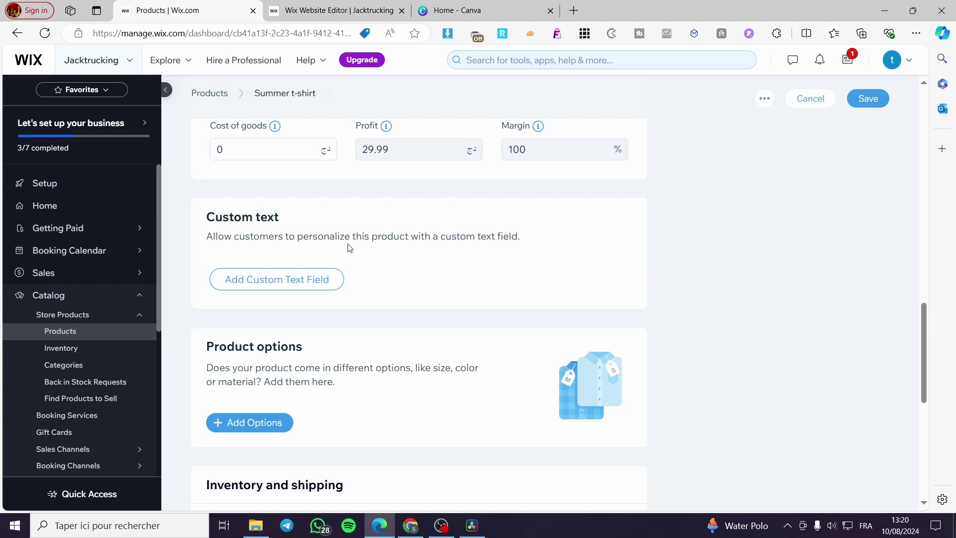
- Add a custom text field, keeping its 500-character limit, and make it mandatory
click(299, 288)
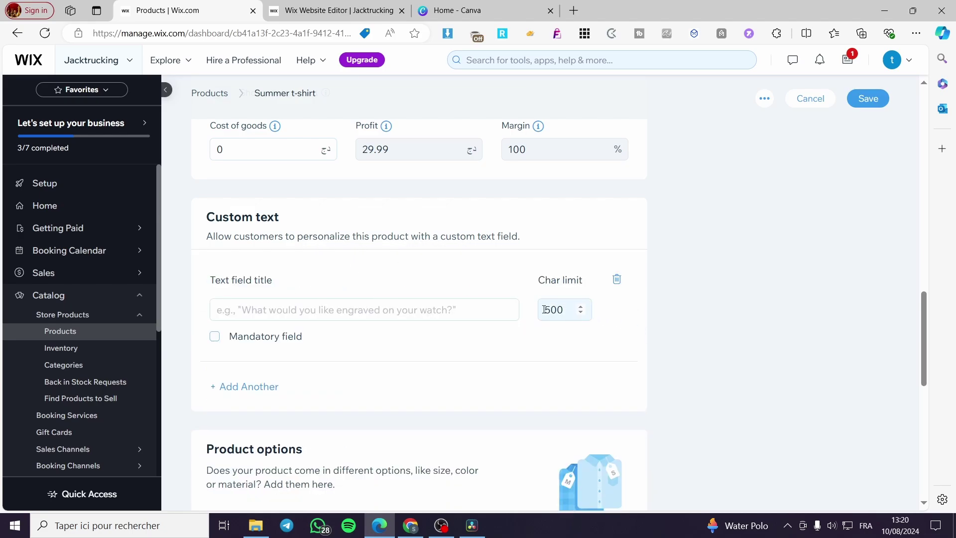
double_click(572, 317)
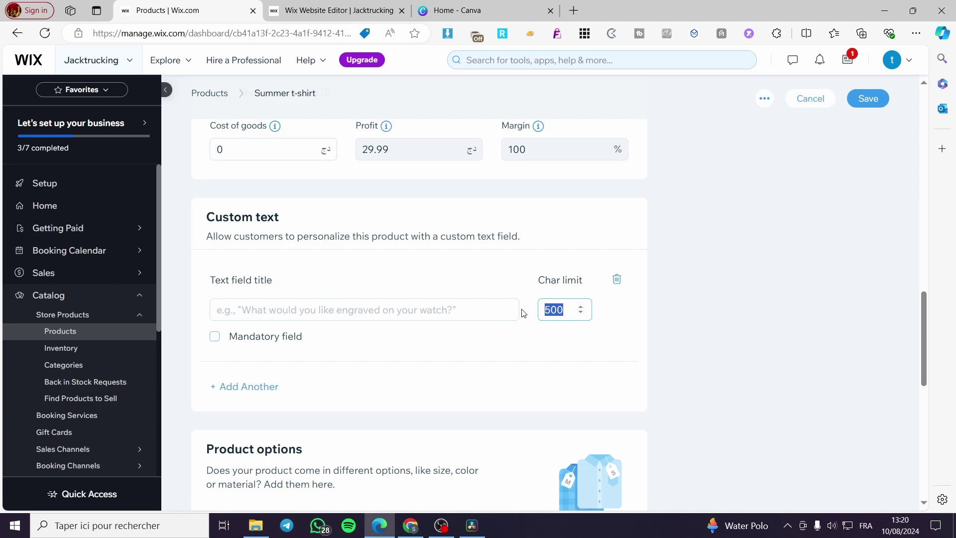
text(100)
key(ctrl+z)
click(751, 323)
drag(483, 238, 224, 239)
click(712, 247)
click(215, 339)
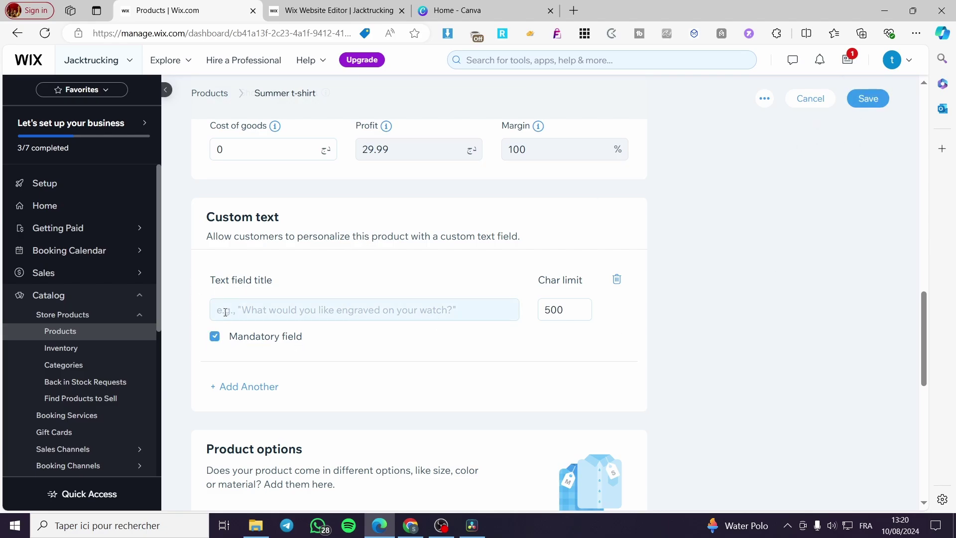
- Add a second custom text field, then delete it again
click(251, 387)
scroll(299, 358, down, 3)
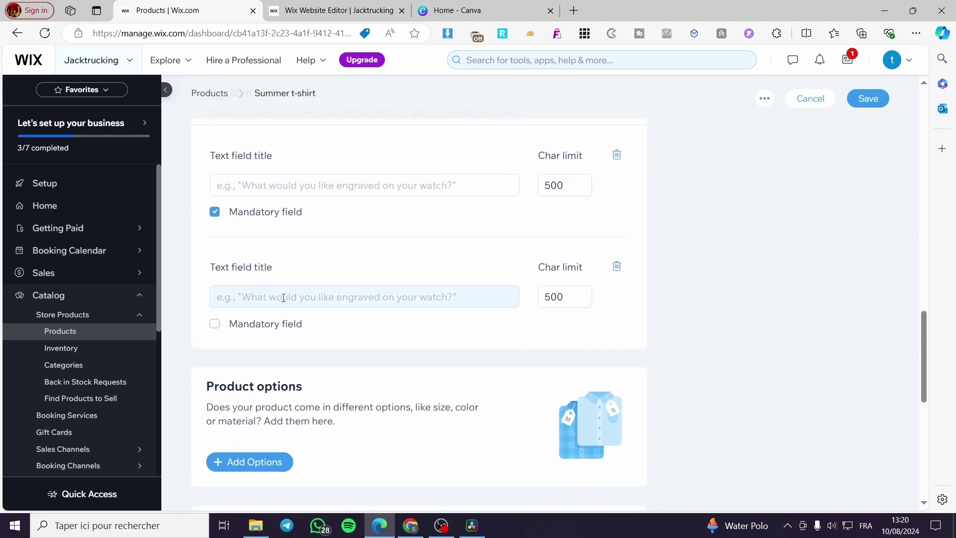
click(618, 267)
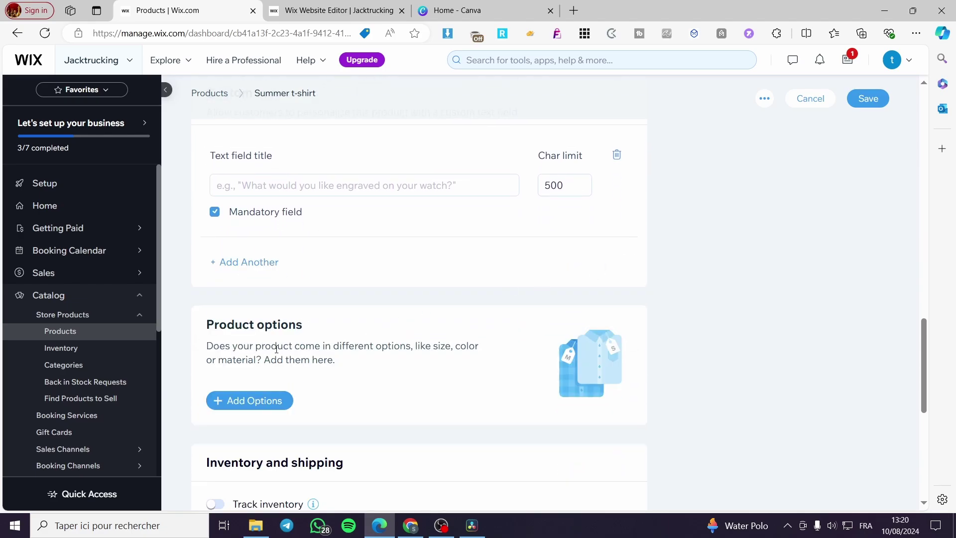
scroll(288, 357, down, 3)
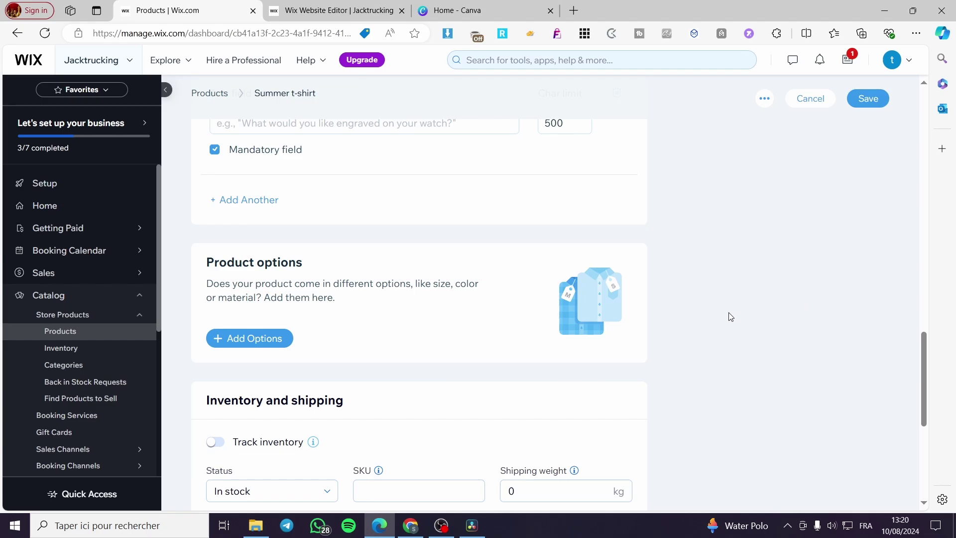
- Try a product option with List and Color displays, then close it without adding
click(270, 338)
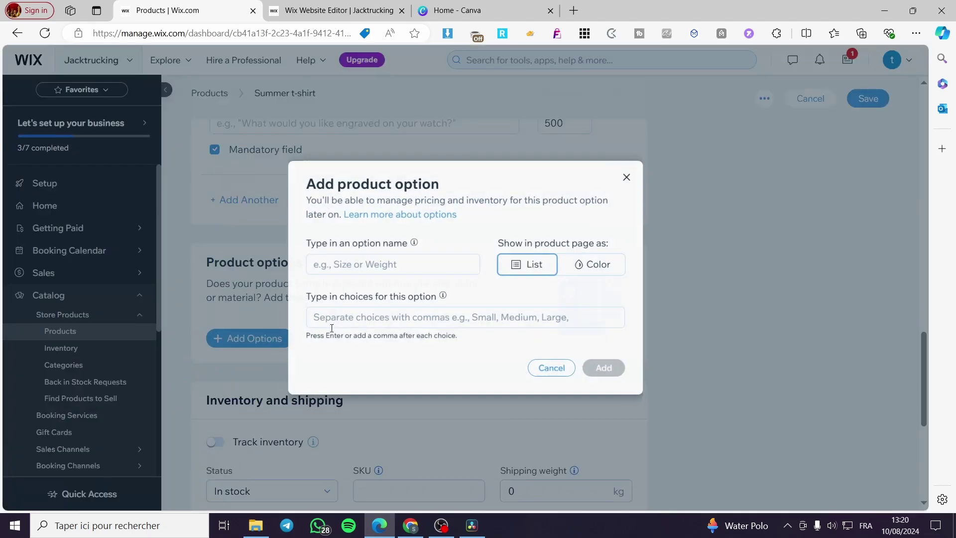
click(608, 267)
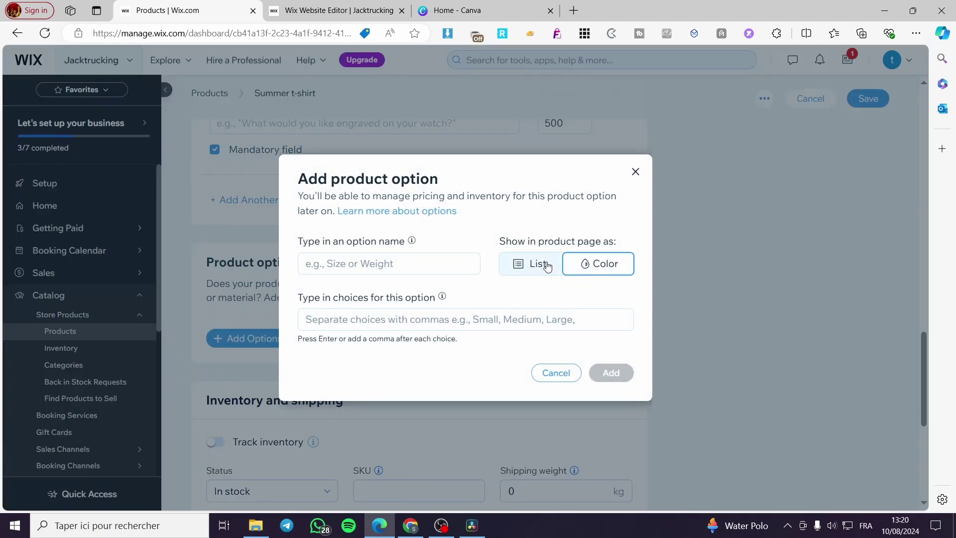
click(547, 267)
click(628, 261)
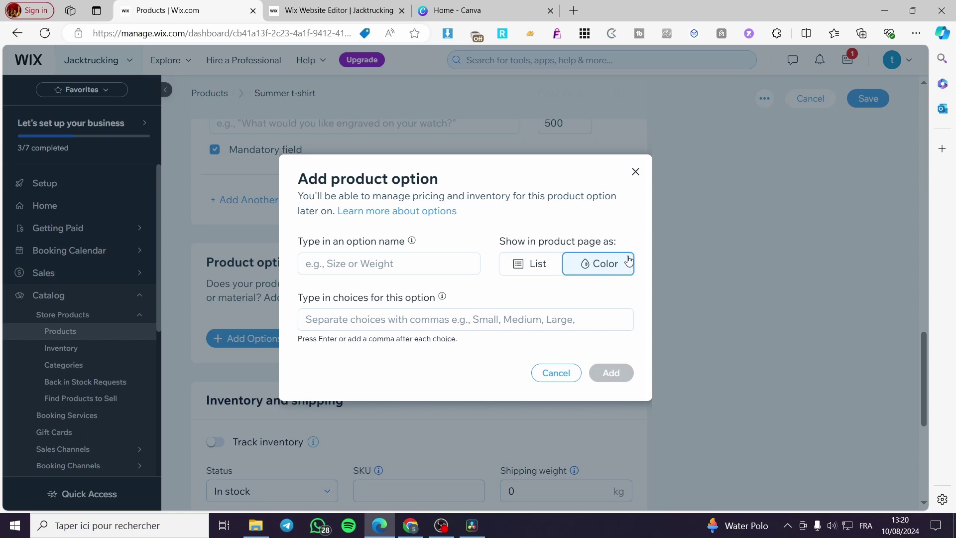
click(636, 171)
scroll(365, 359, down, 5)
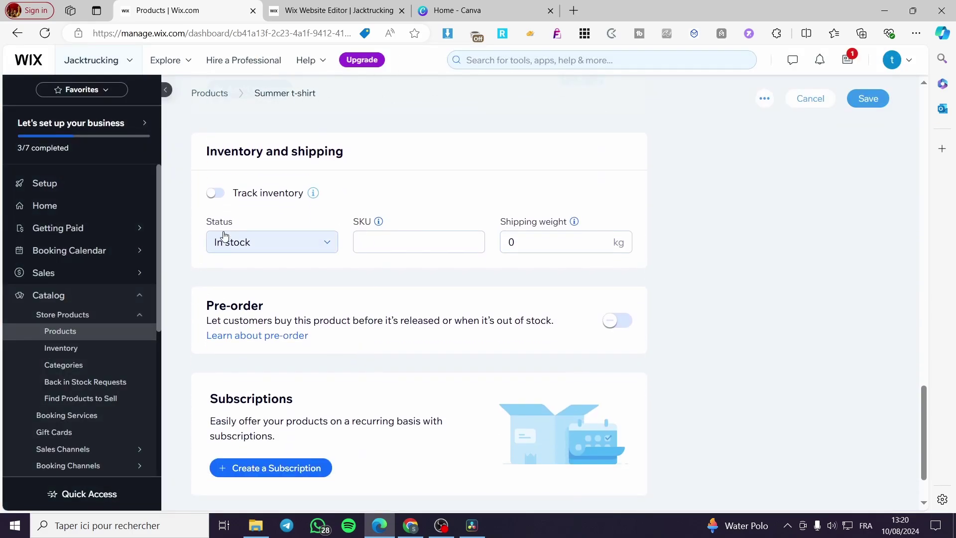
- Keep the stock status at In stock and attempt to save the product
click(249, 247)
click(255, 246)
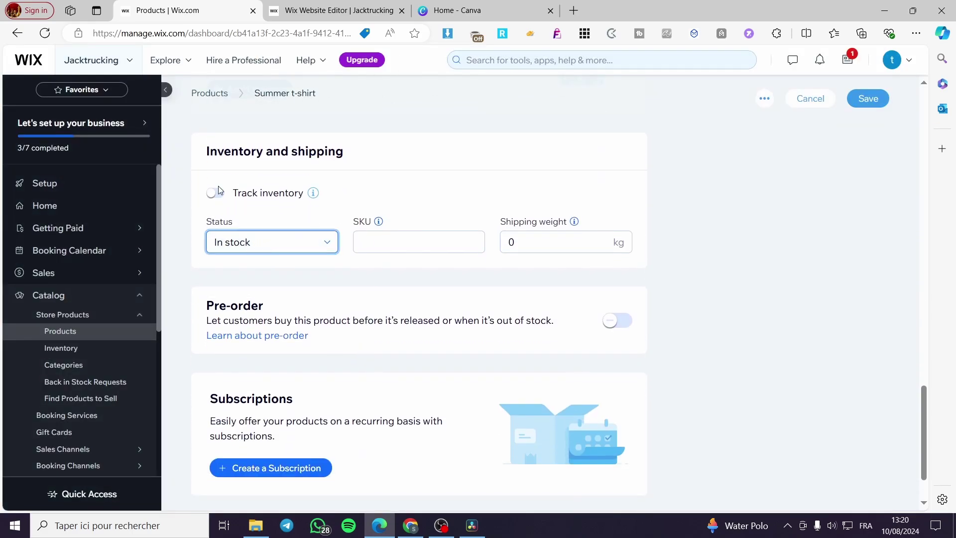
click(876, 101)
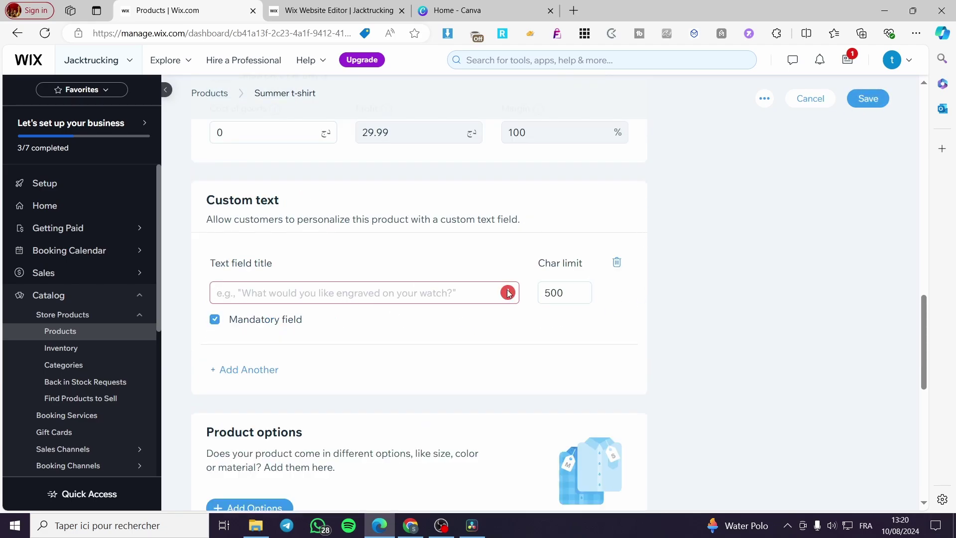
- Title the custom text field 'Describe your logo or text' and save the Summer t-shirt
click(281, 292)
text(De)
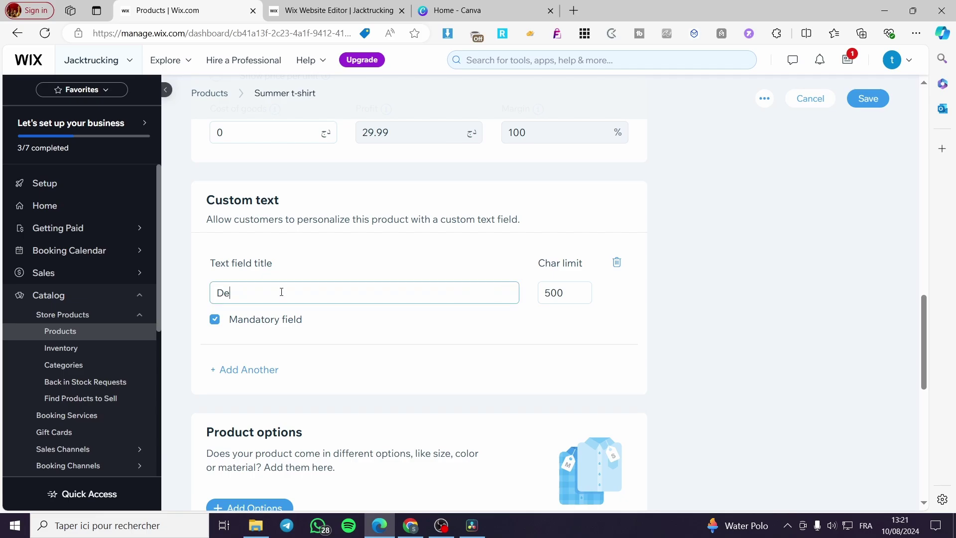
text(scribe your logo or text)
click(878, 99)
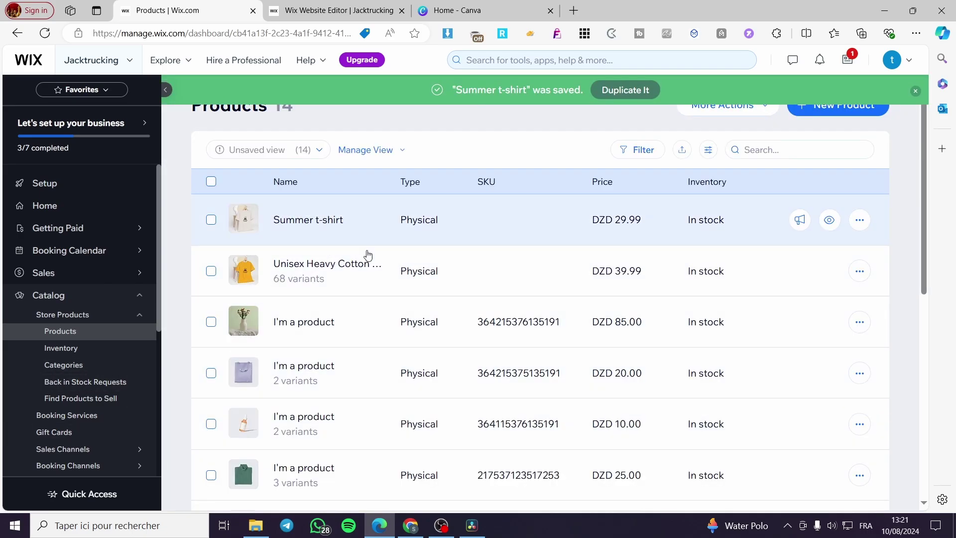
- Go to the store's Categories page and dismiss the All Products tip and actions menu
click(55, 371)
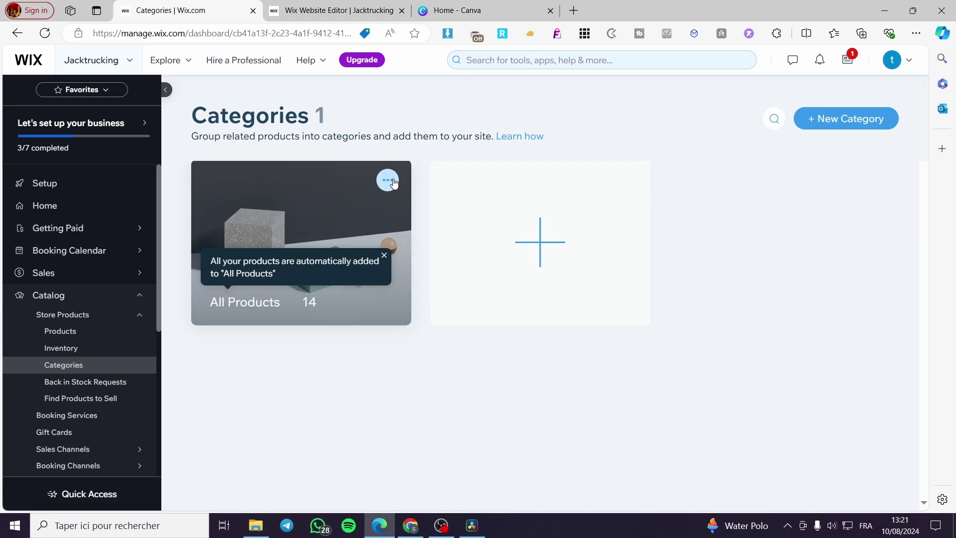
click(386, 257)
click(388, 180)
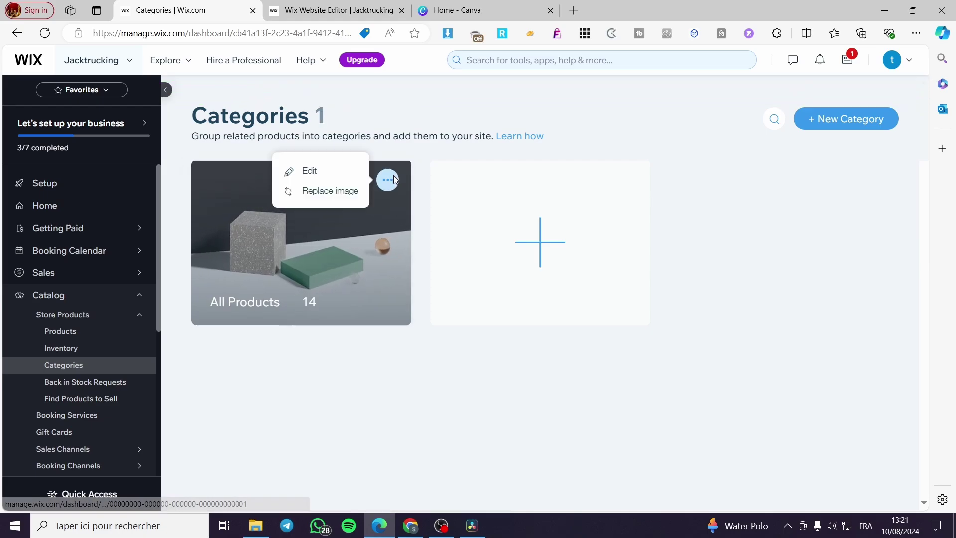
click(641, 129)
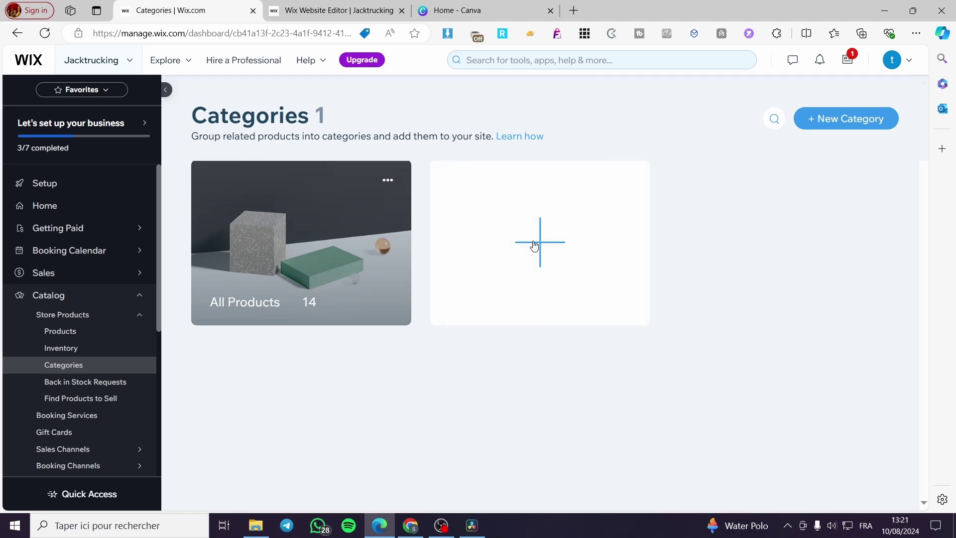
- Add a new store category and rename it from Category1 to 'Summer t-shirt'
click(588, 235)
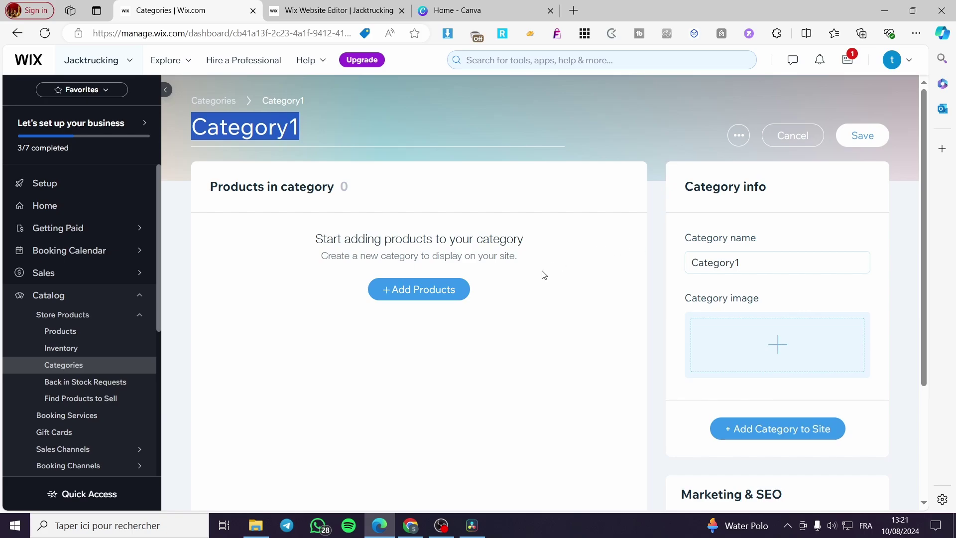
click(575, 264)
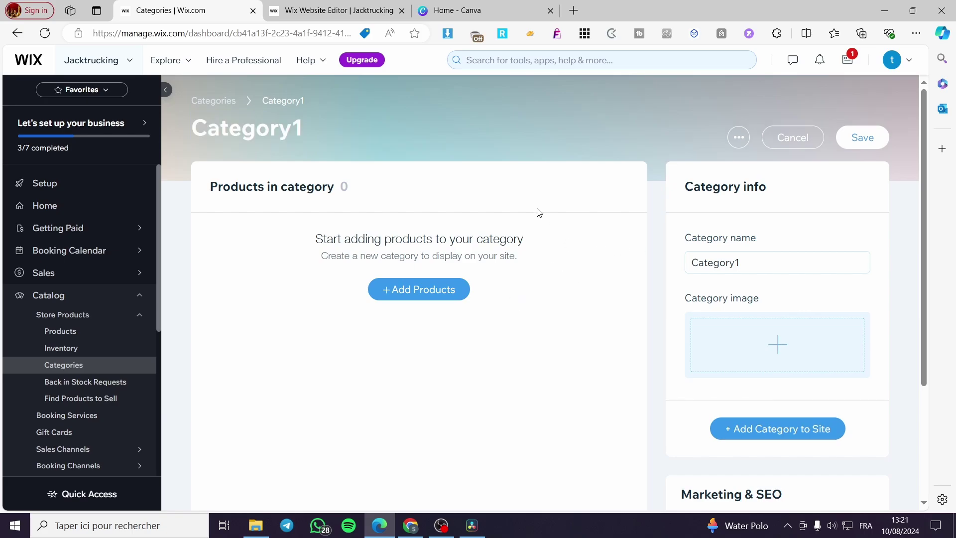
click(297, 128)
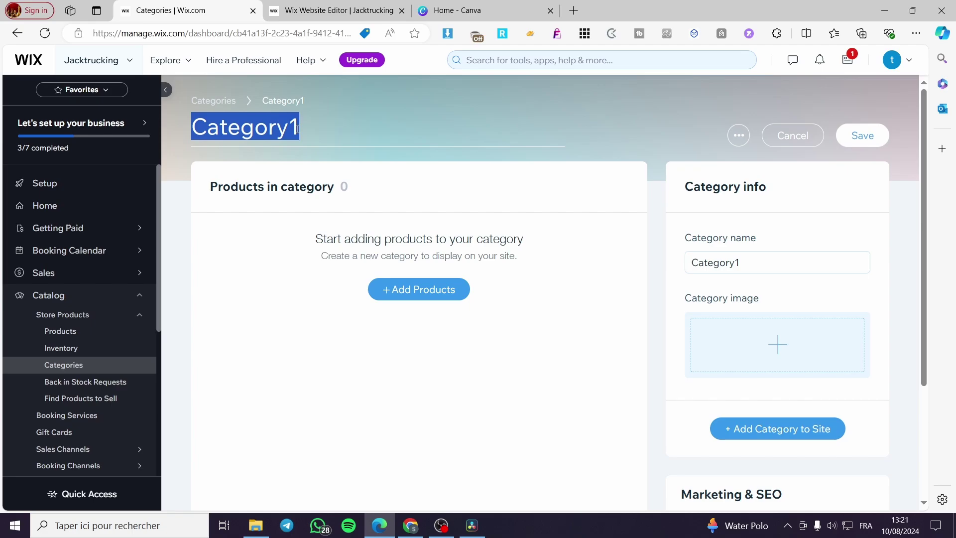
text(Summer)
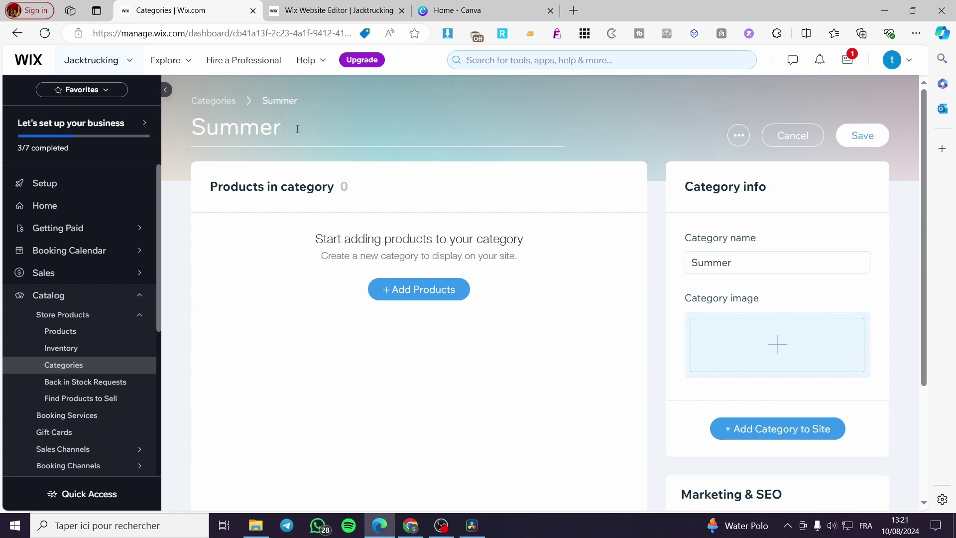
text( t-shirt)
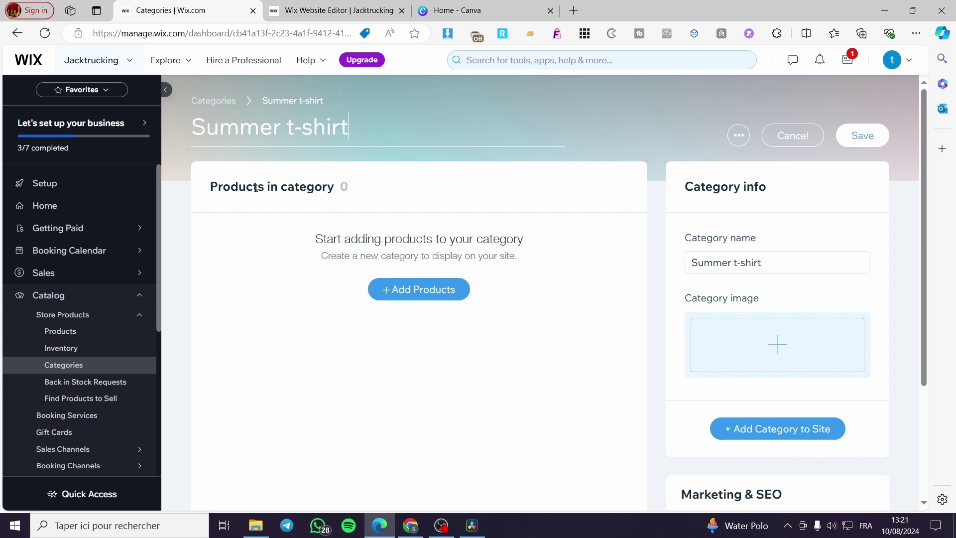
click(432, 295)
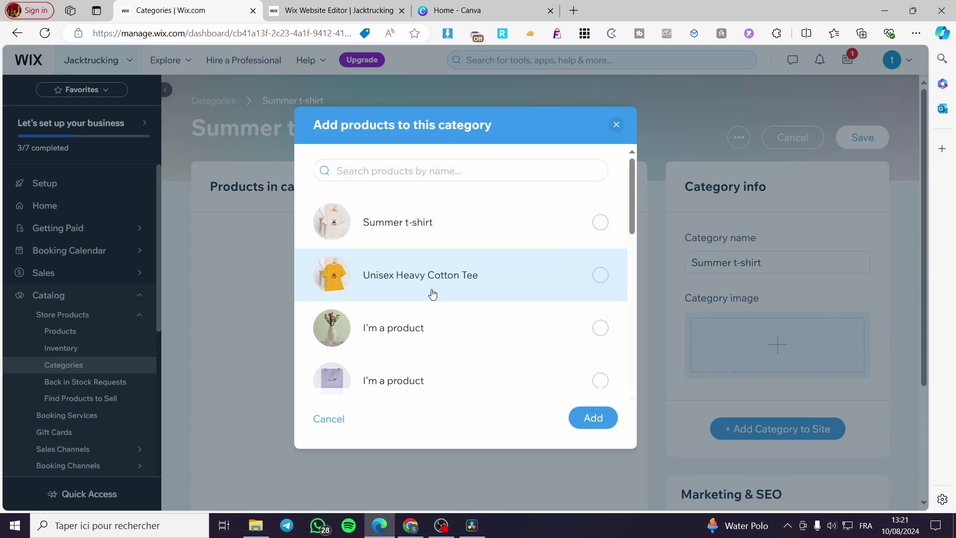
click(603, 224)
click(601, 276)
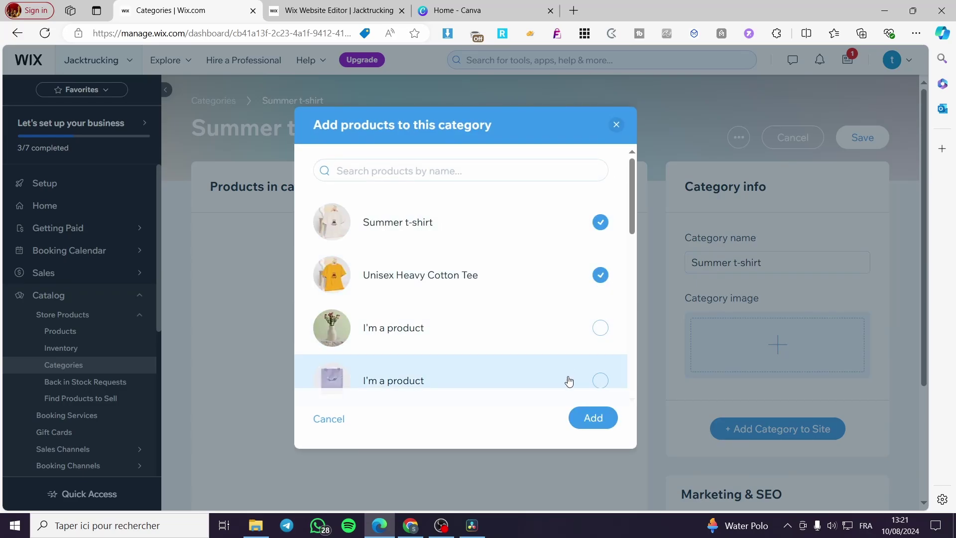
click(591, 418)
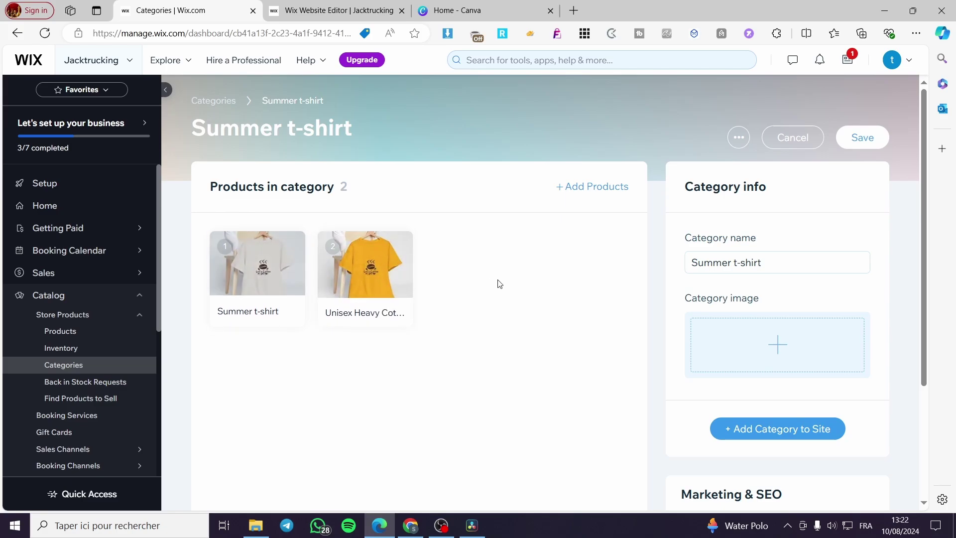
click(590, 187)
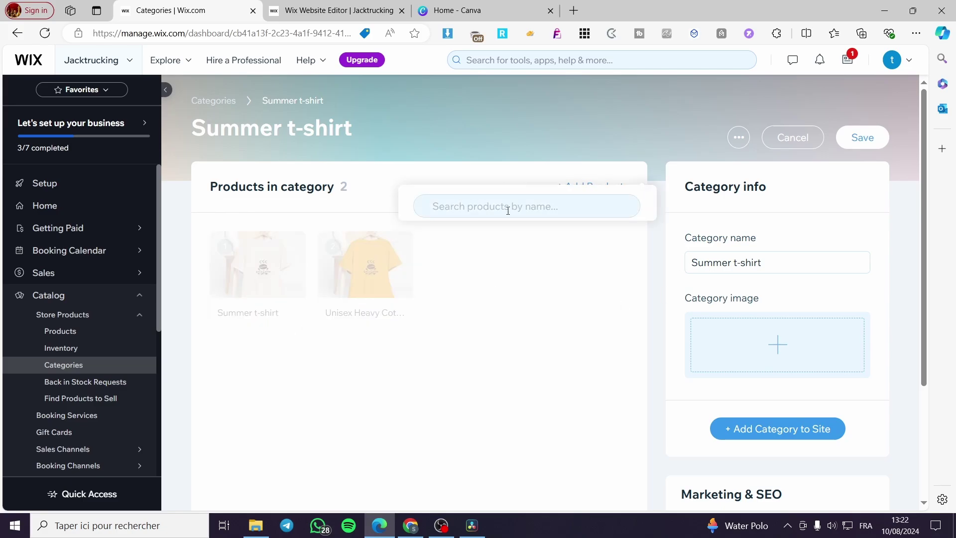
click(593, 187)
click(605, 188)
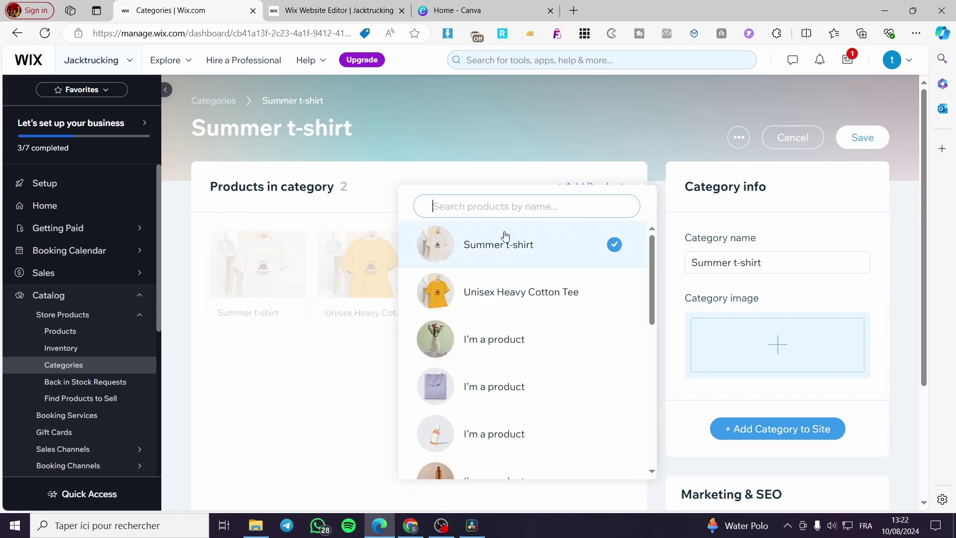
click(672, 253)
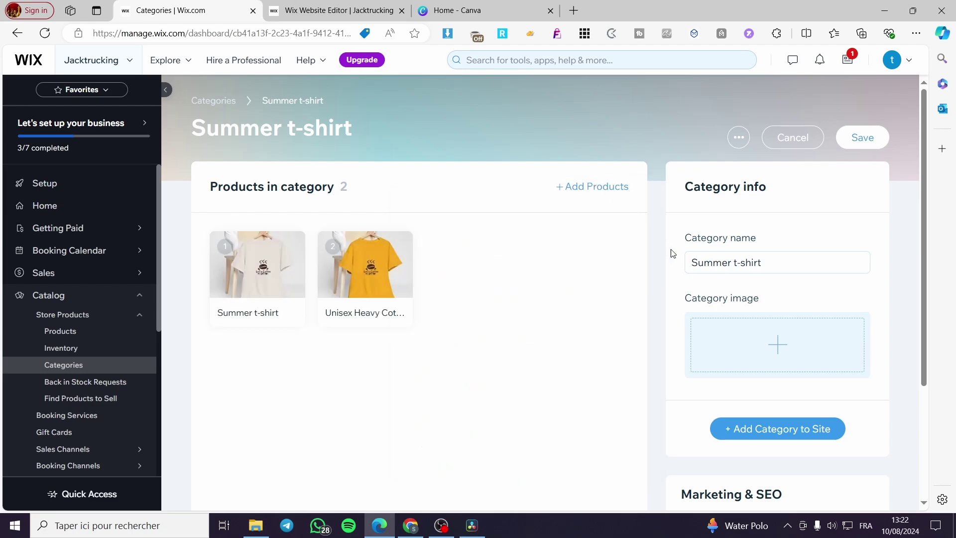
scroll(739, 310, down, 2)
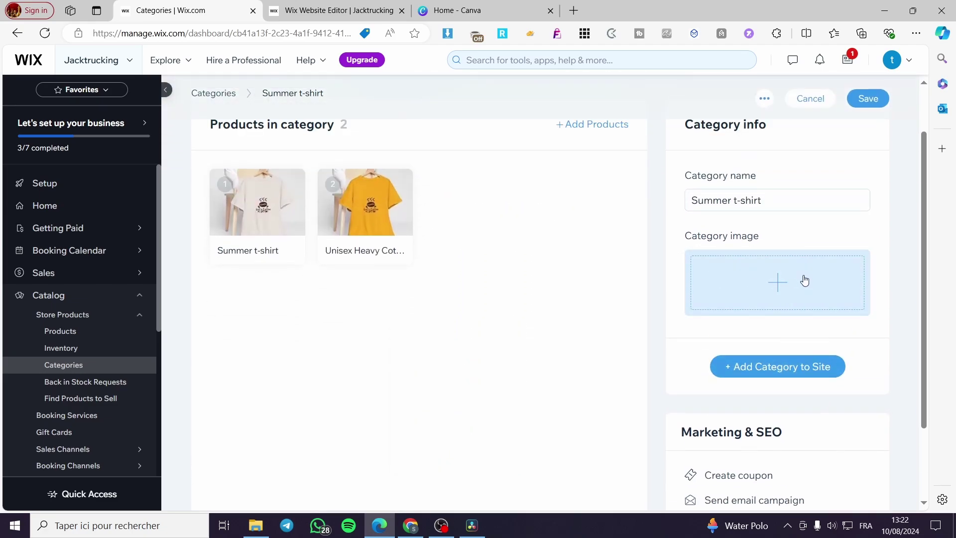
- Set the white coffee-logo t-shirt photo, unisex-heavy-cotton-tee.jpg, from Site Files as the category image
click(805, 281)
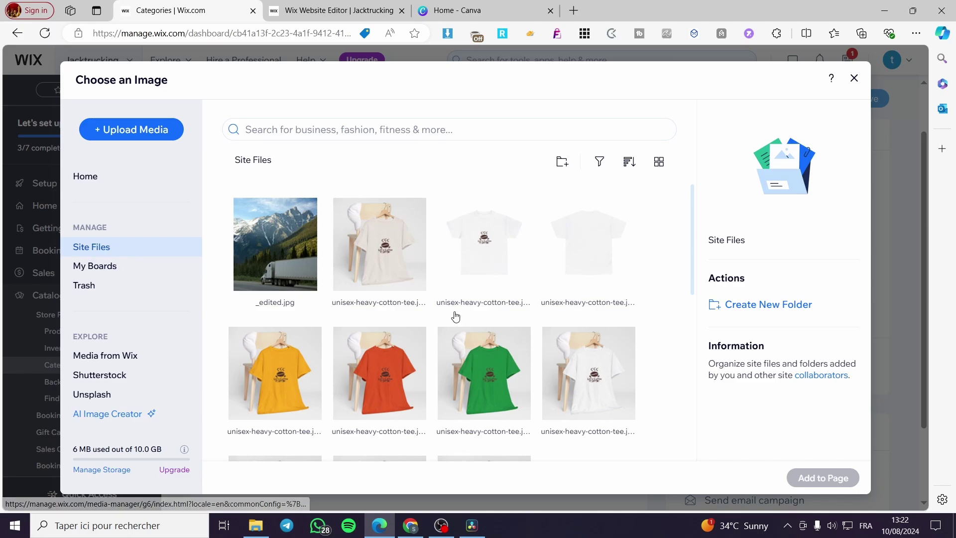
scroll(455, 315, down, 3)
scroll(448, 279, up, 3)
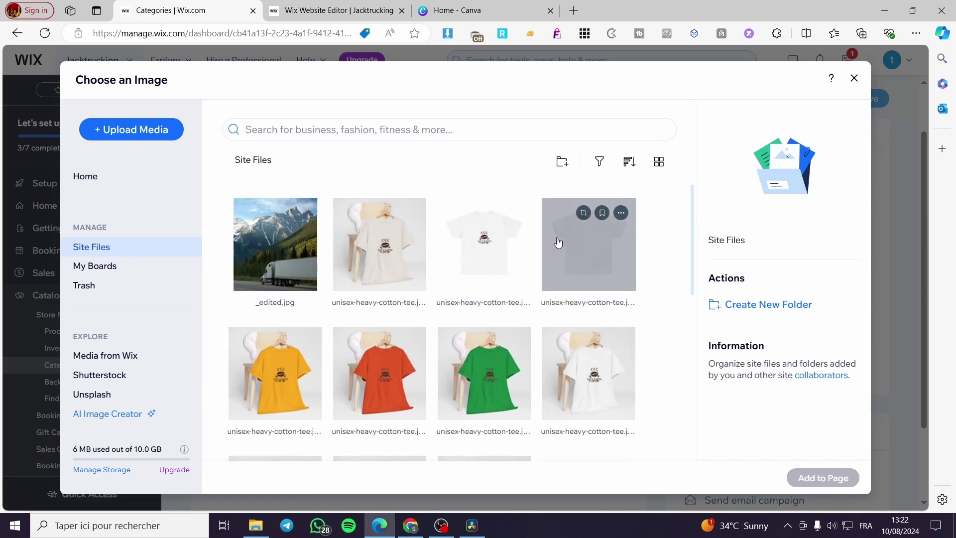
click(497, 236)
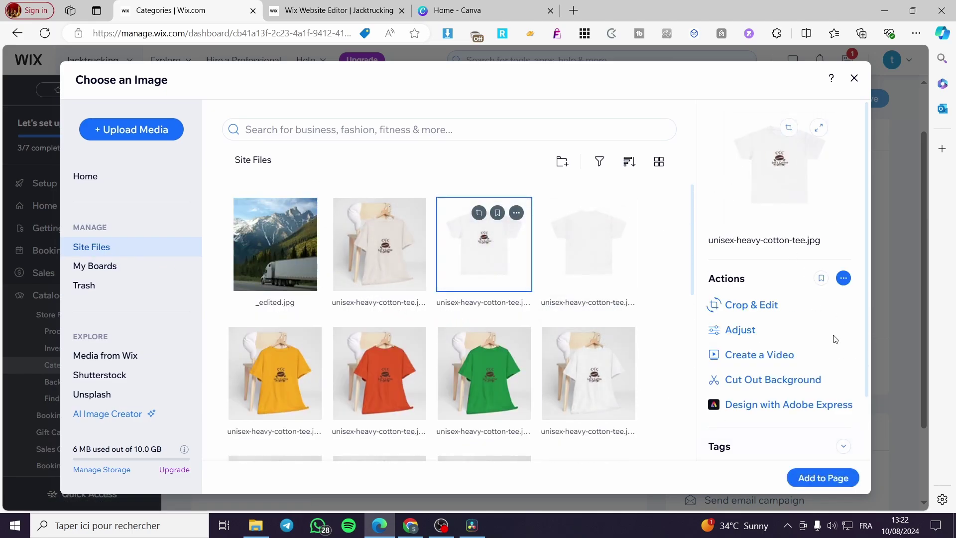
click(837, 480)
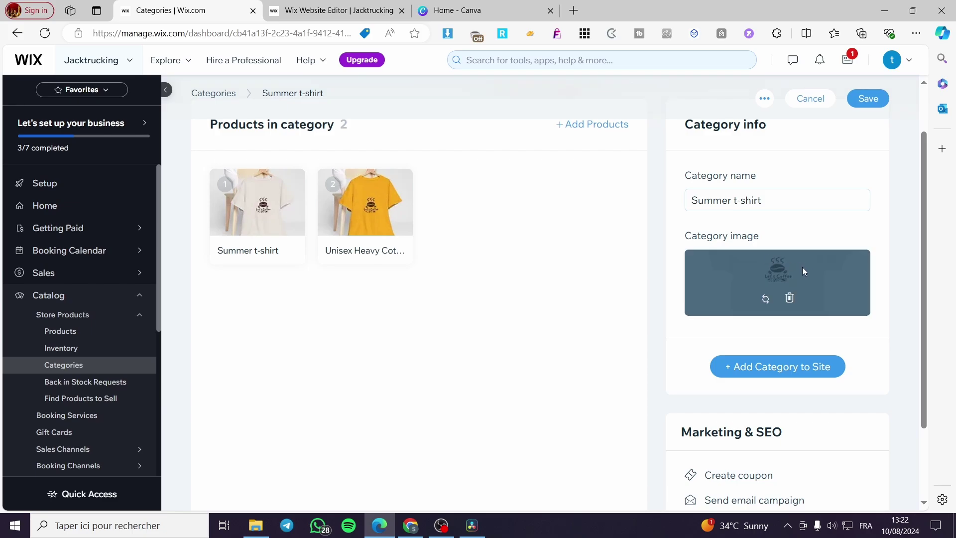
scroll(357, 360, down, 3)
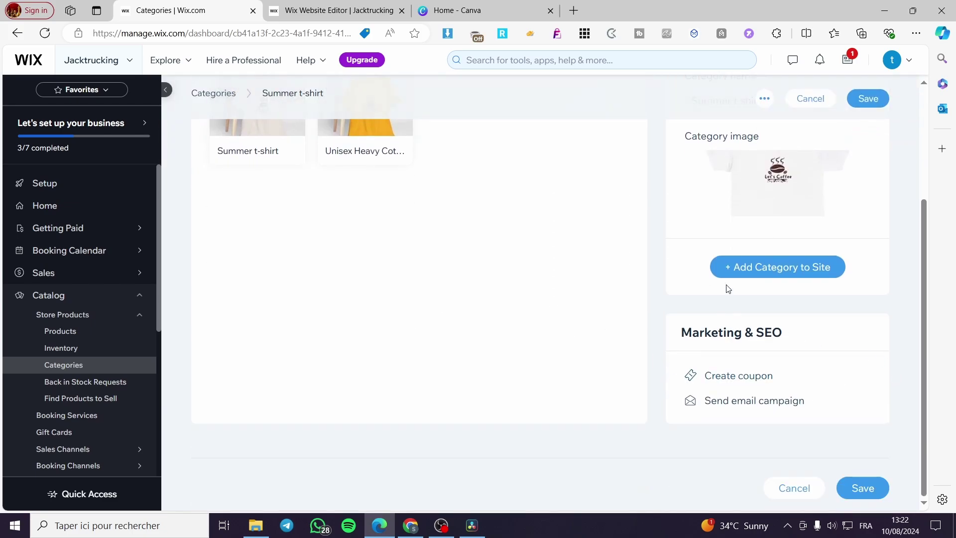
- Save the category and go to the editor to add it to the site, confirming the leave prompt
click(801, 270)
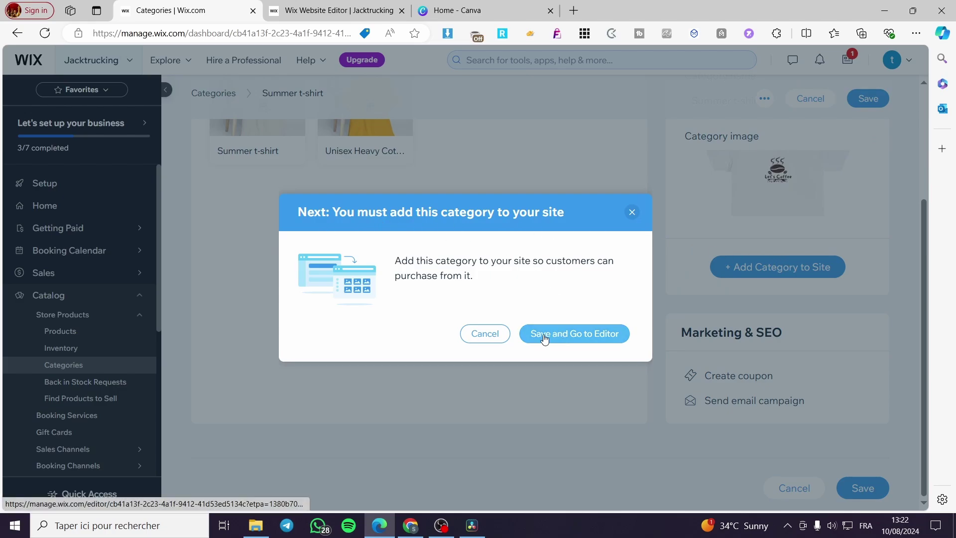
click(601, 338)
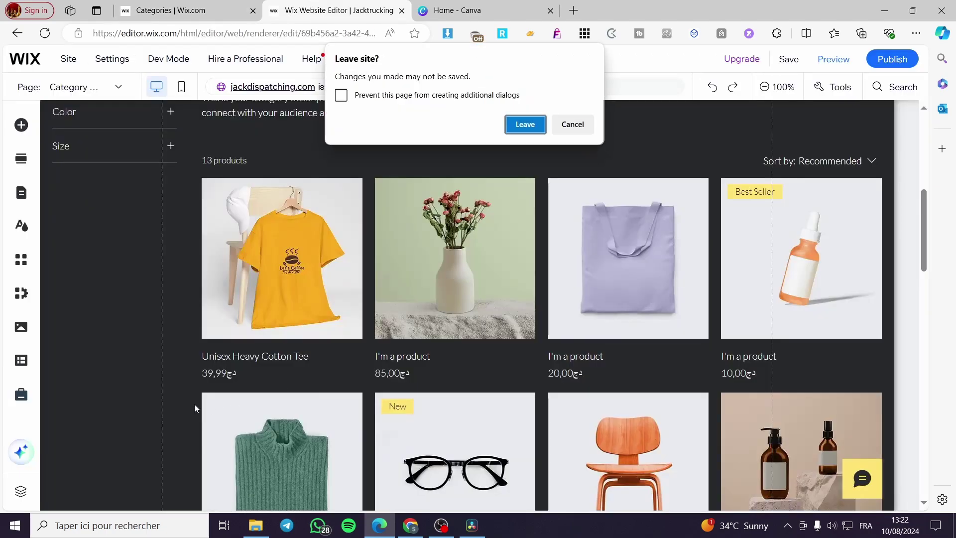
click(526, 126)
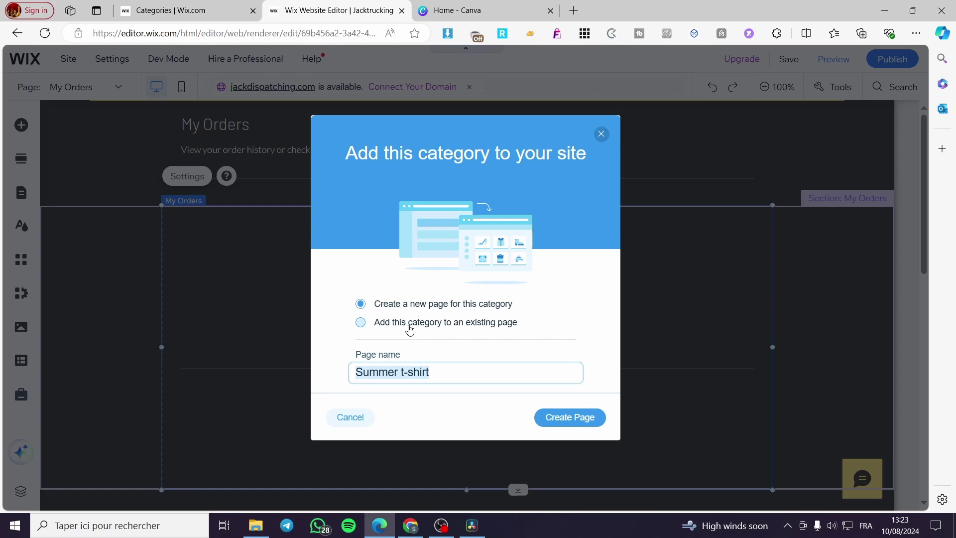
click(485, 324)
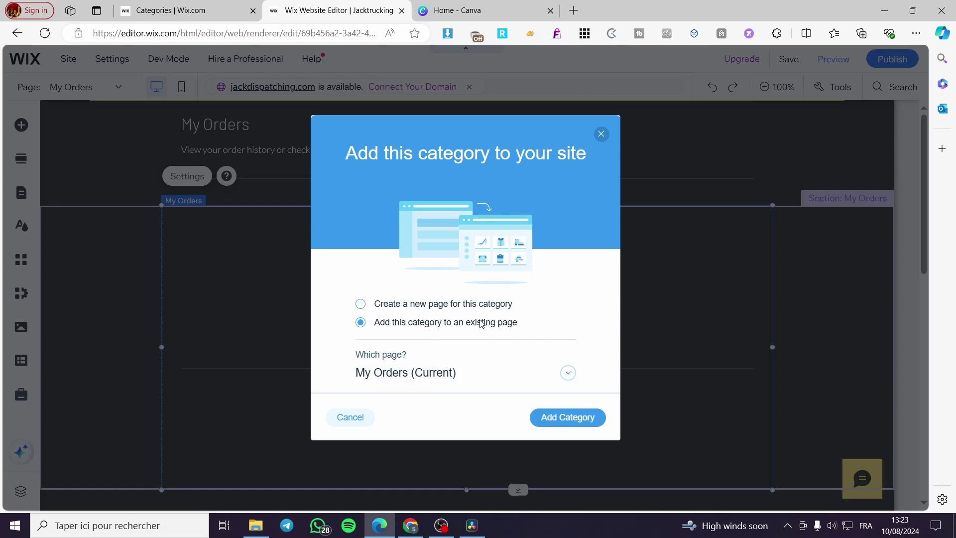
click(568, 374)
scroll(473, 266, up, 5)
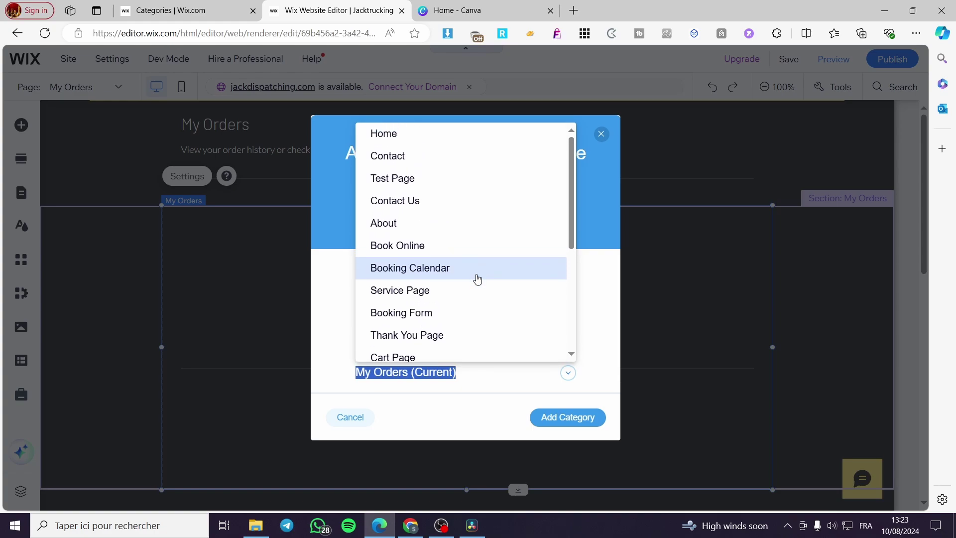
scroll(478, 279, down, 5)
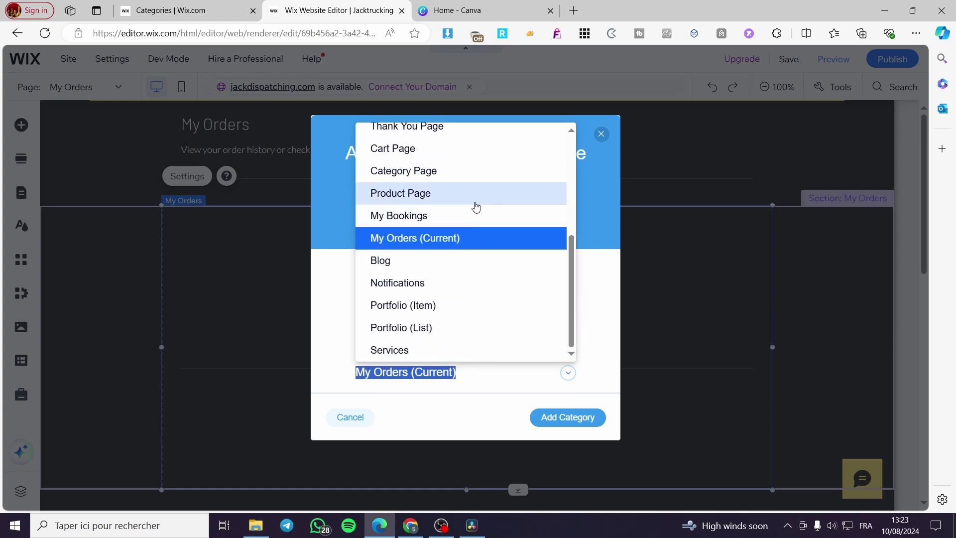
scroll(437, 347, up, 5)
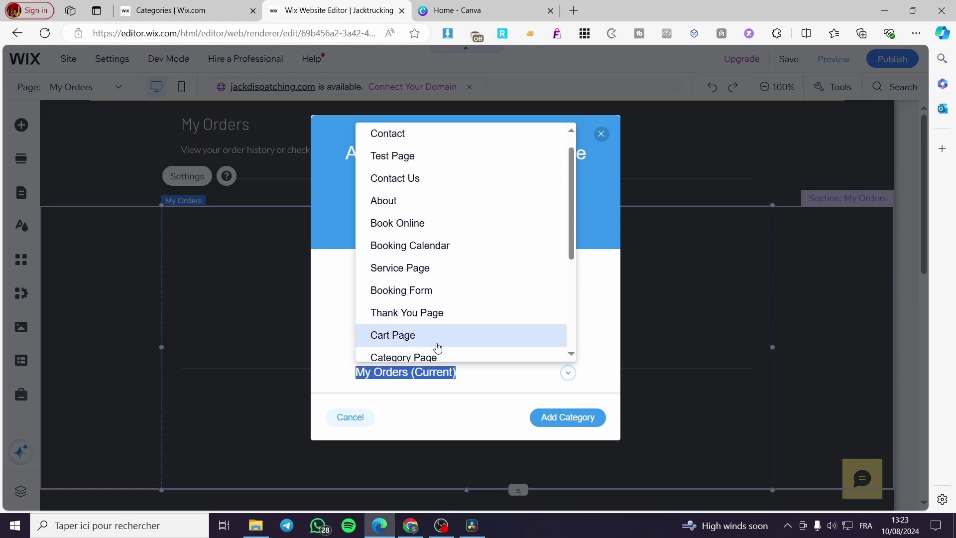
scroll(437, 346, up, 1)
click(617, 310)
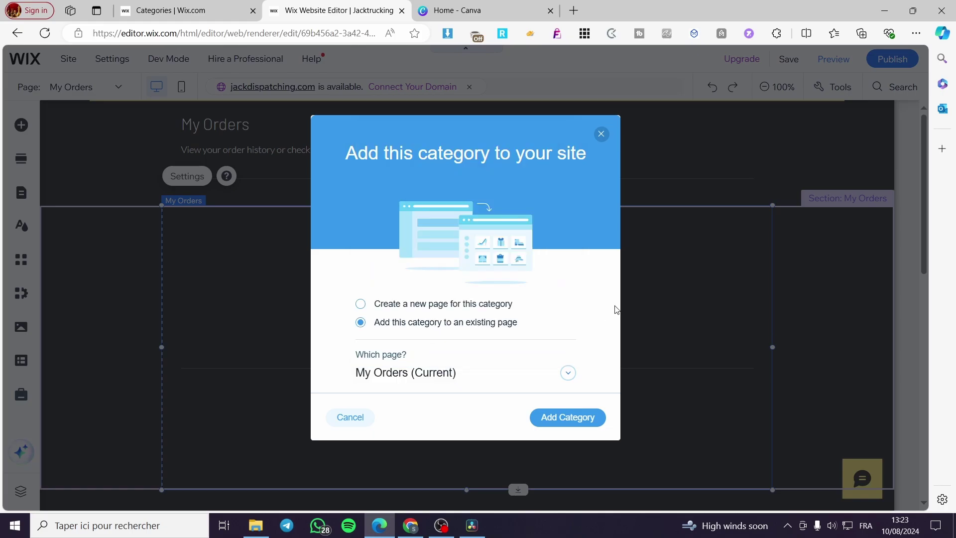
click(430, 304)
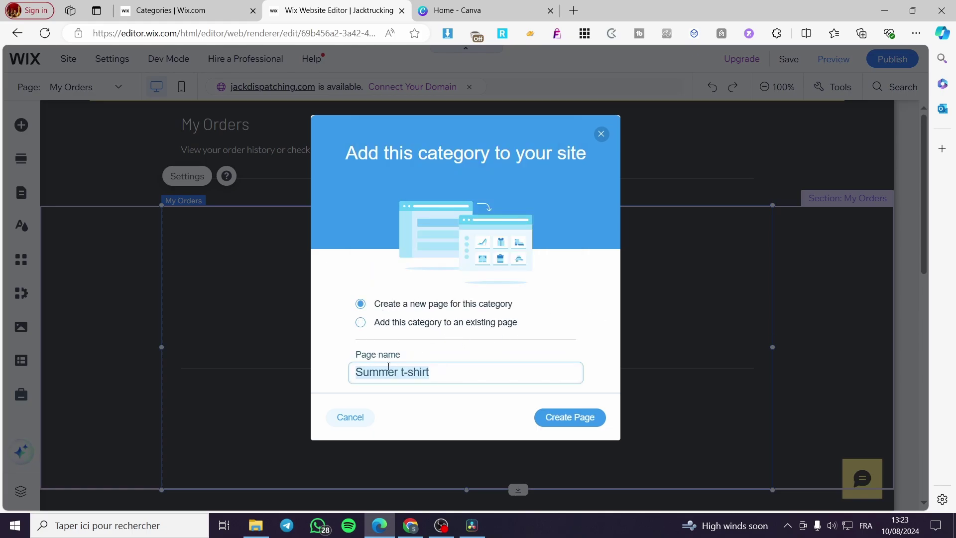
- Create the 'Summer t-shirt' page from the category and review its product gallery
click(572, 420)
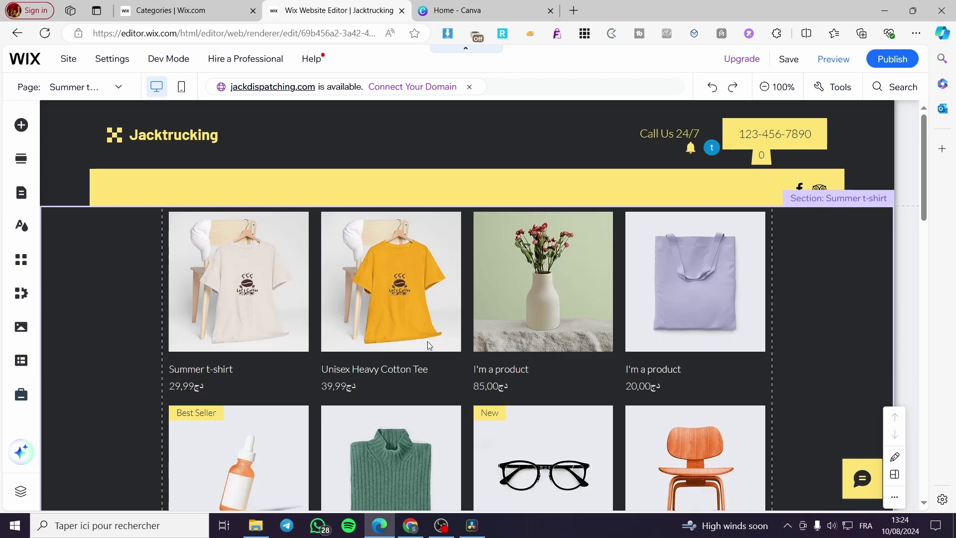
scroll(562, 335, down, 13)
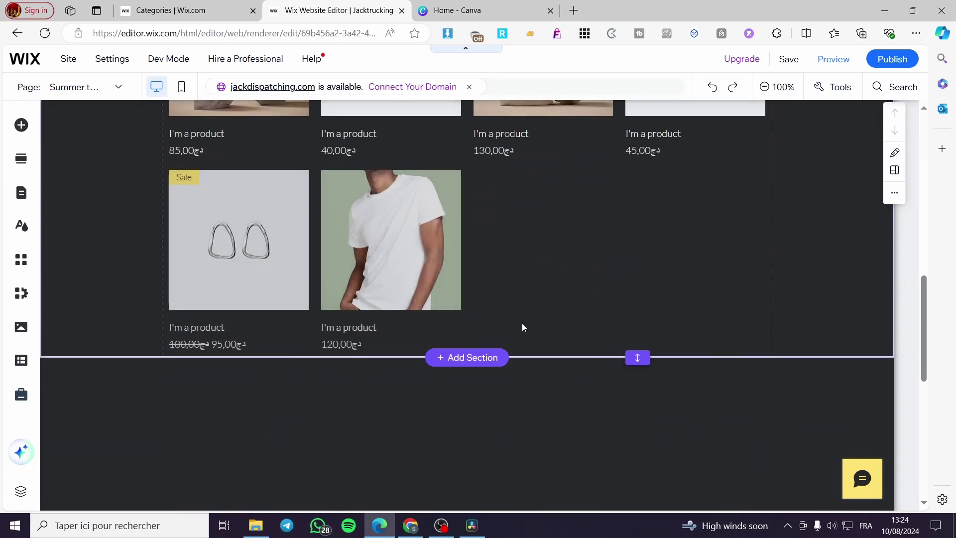
scroll(523, 327, up, 5)
scroll(174, 304, up, 5)
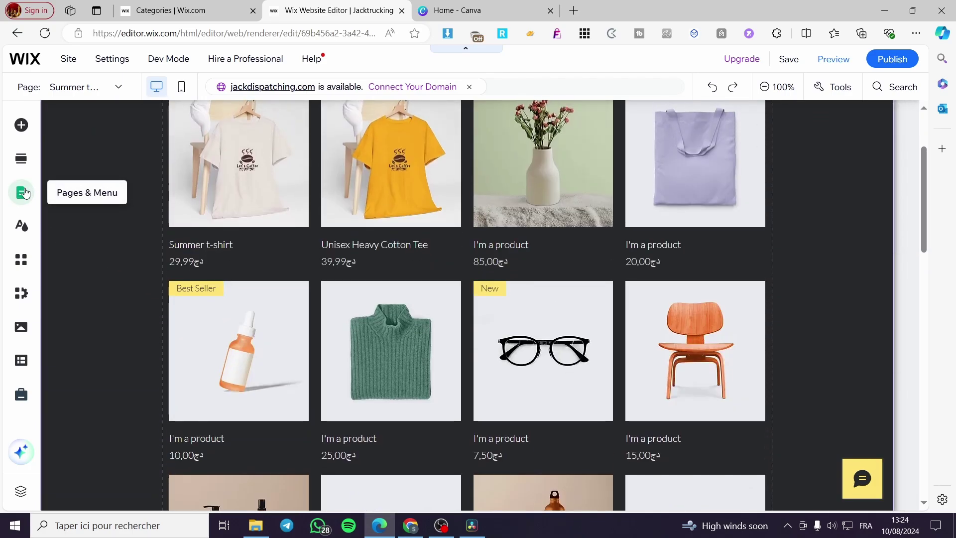
click(25, 193)
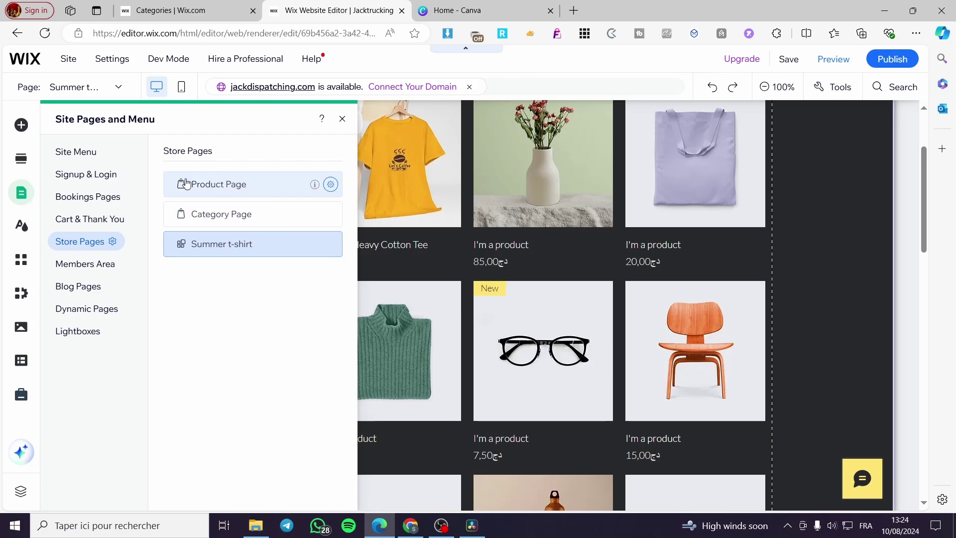
click(222, 215)
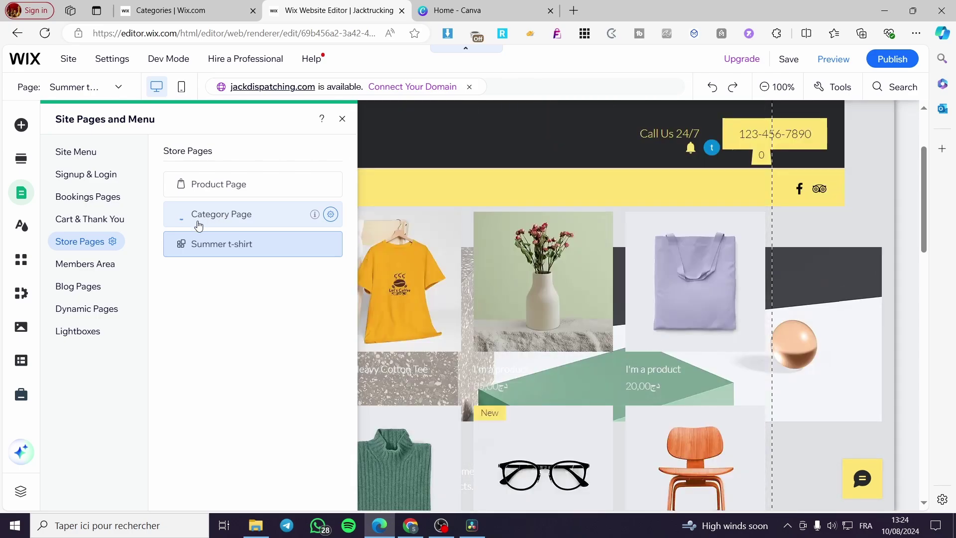
scroll(509, 319, down, 4)
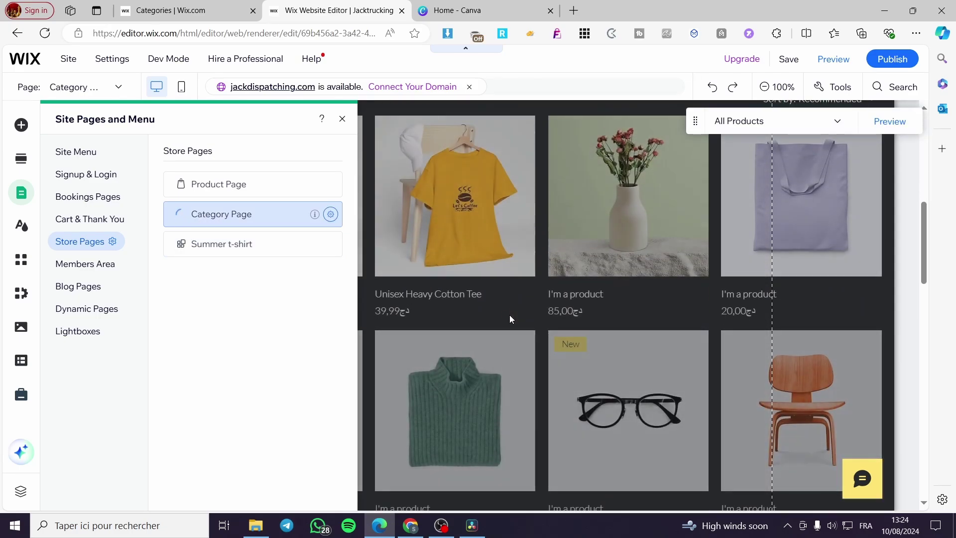
click(246, 251)
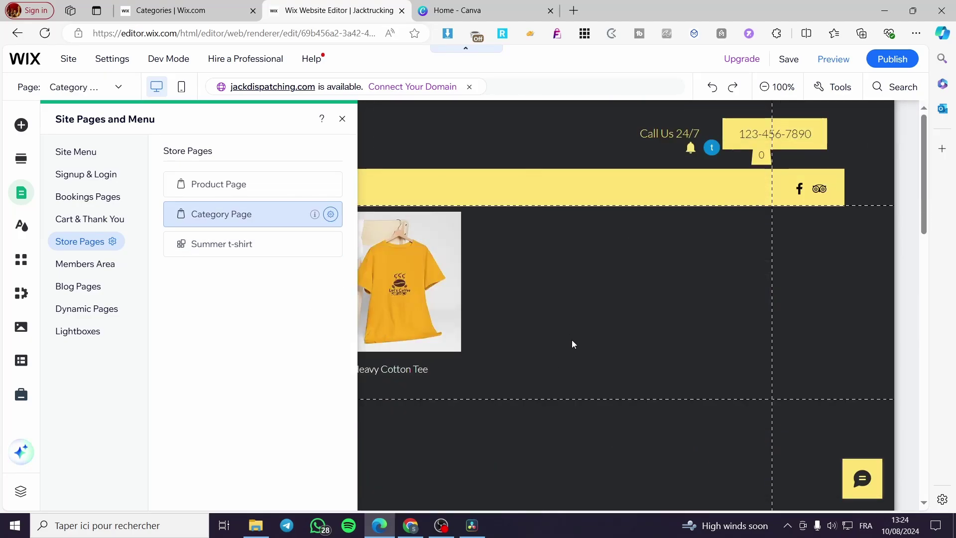
click(341, 122)
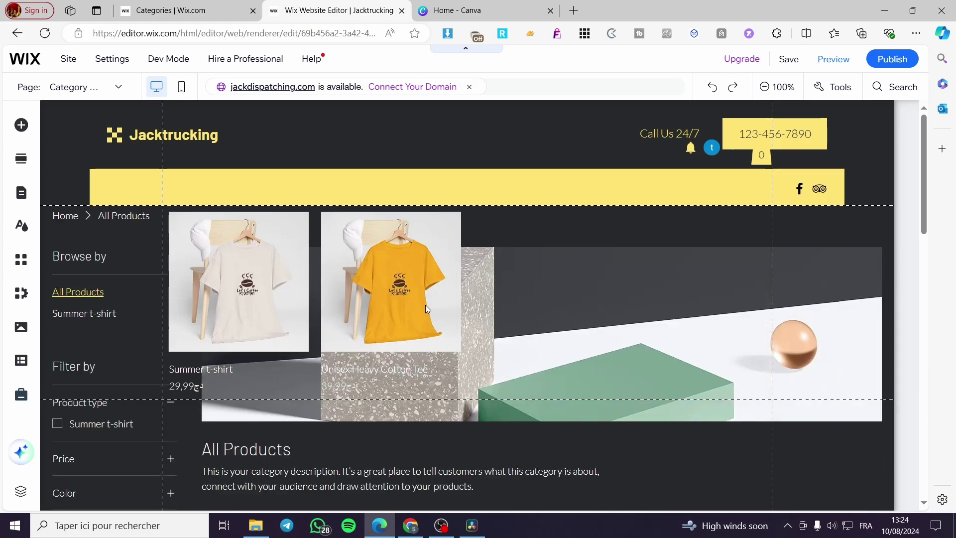
scroll(612, 404, down, 5)
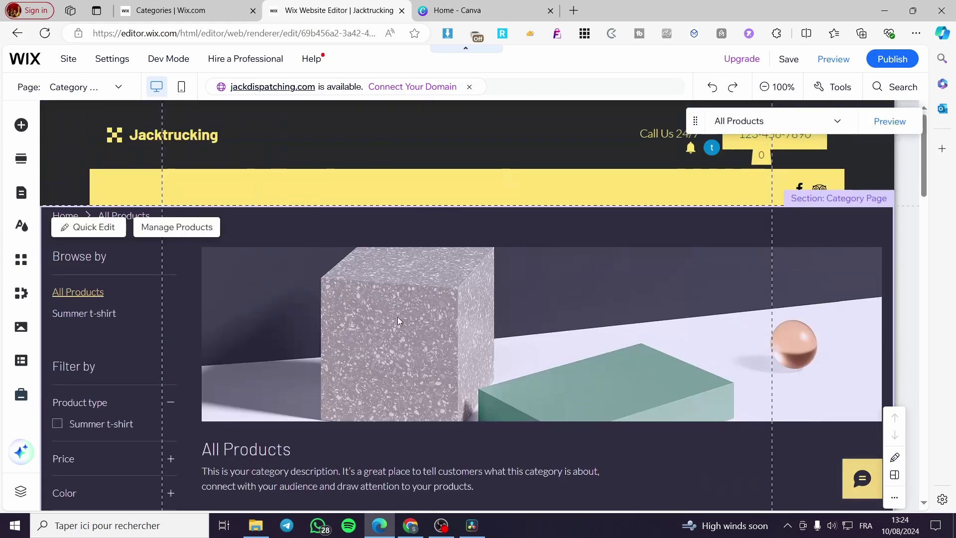
click(21, 193)
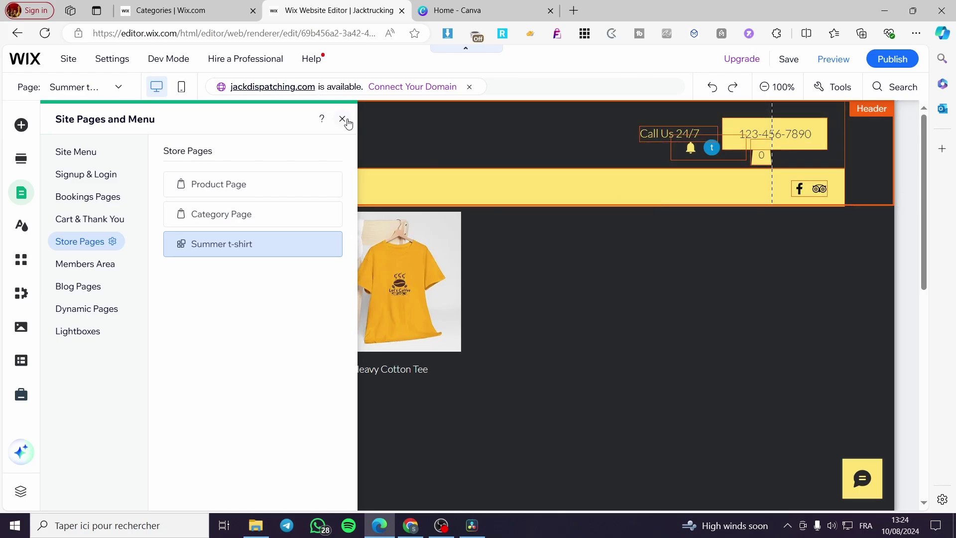
- Open the gallery's products dashboard, check its extra actions, and close it to return to the page
click(342, 119)
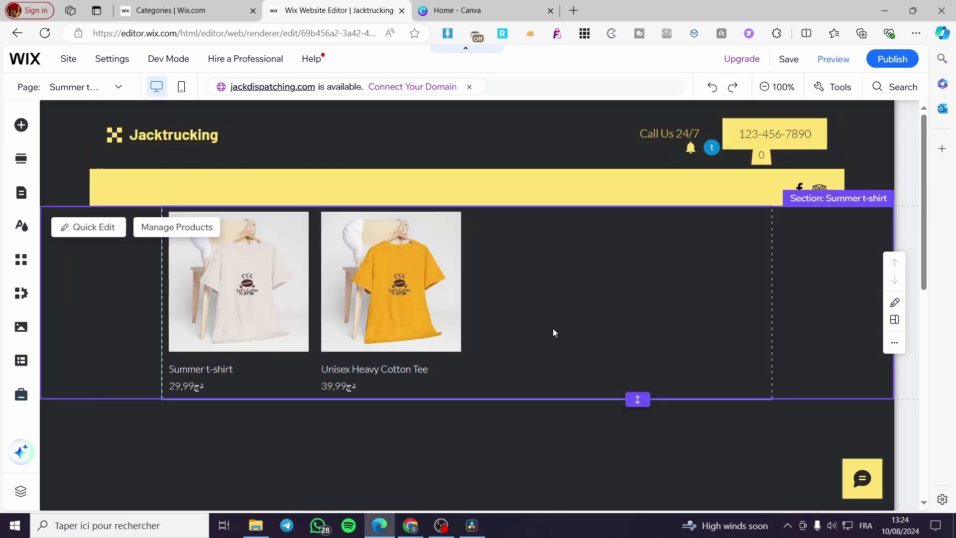
click(166, 238)
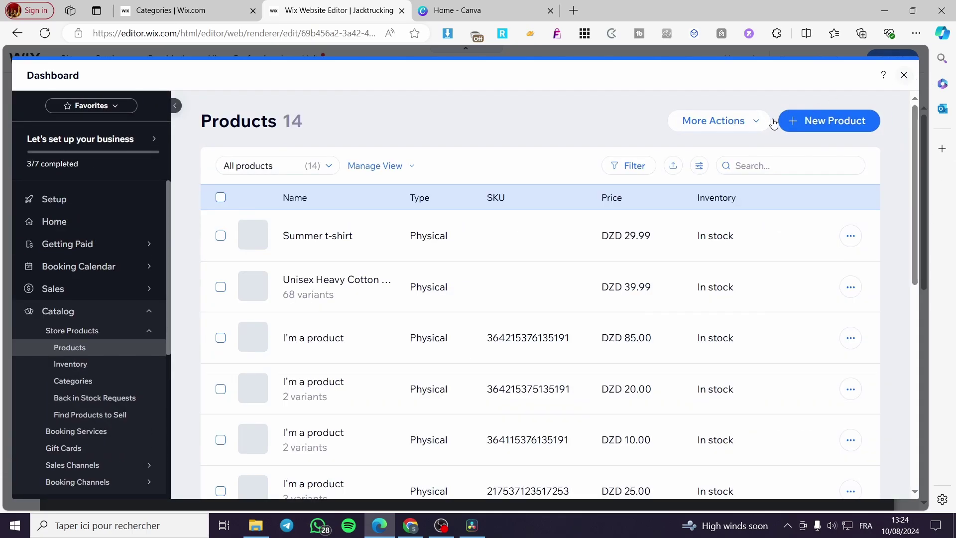
click(767, 125)
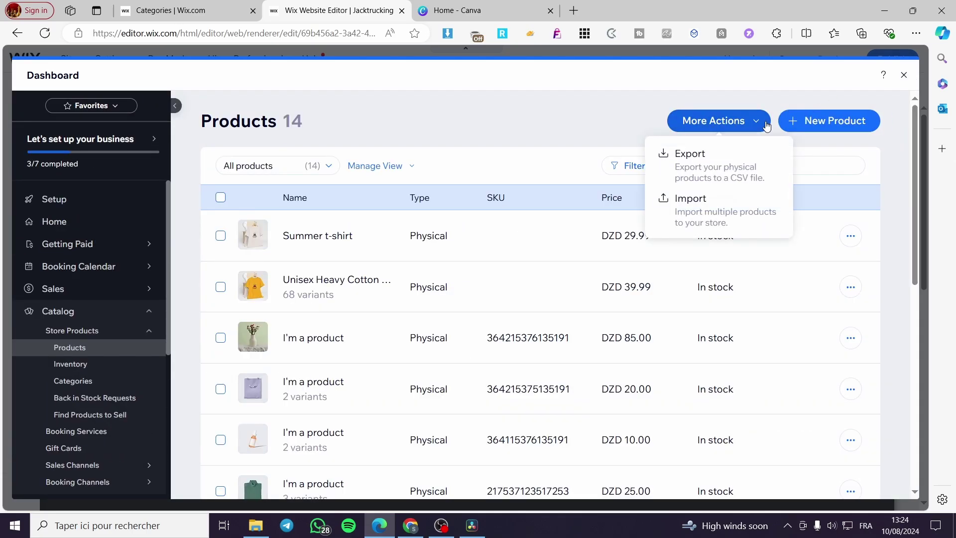
click(904, 78)
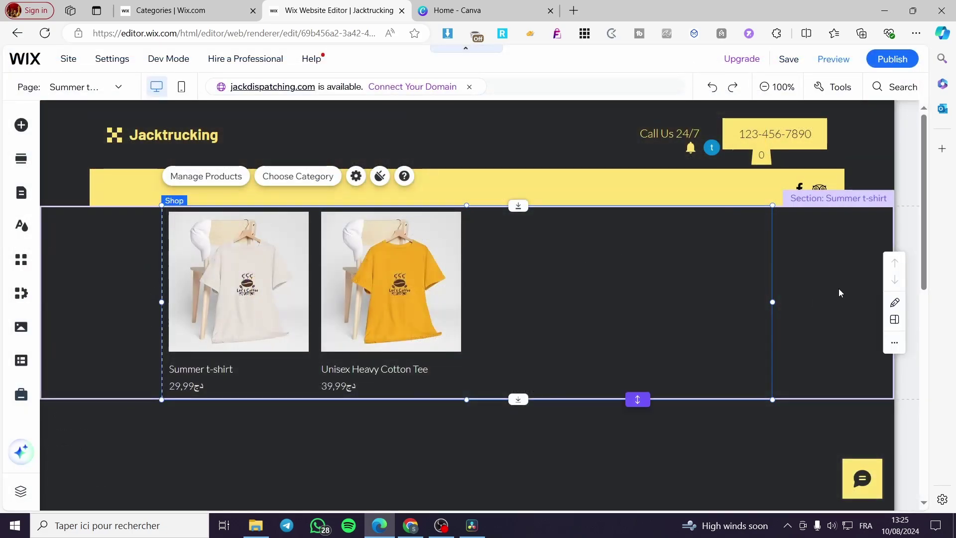
- Change the Summer t-shirt section background to the yellow theme colour #FFE473
click(840, 289)
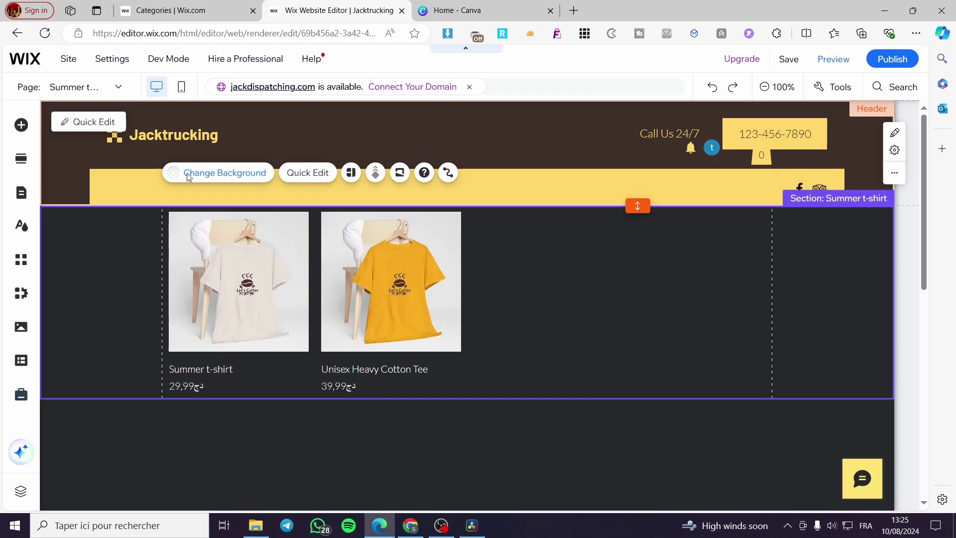
click(189, 174)
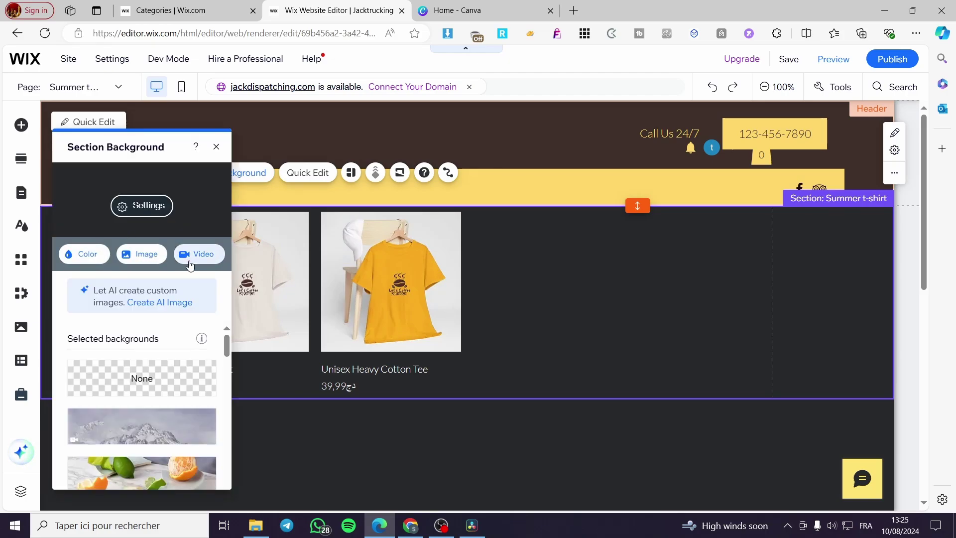
click(106, 266)
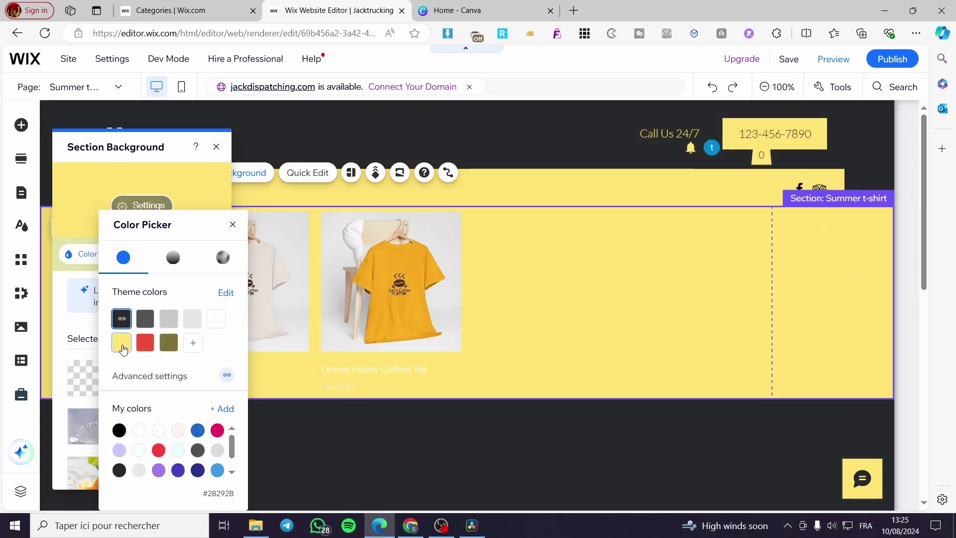
click(232, 227)
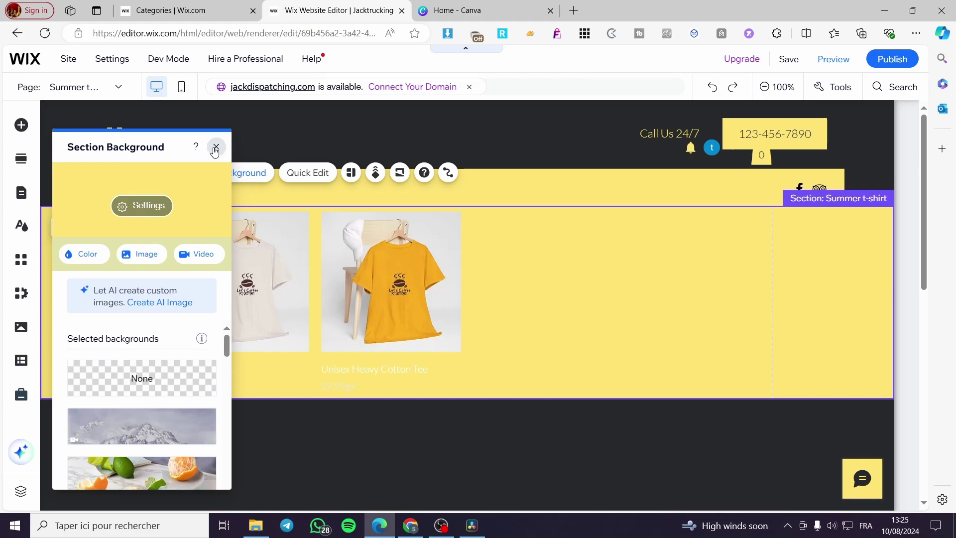
click(215, 147)
click(295, 172)
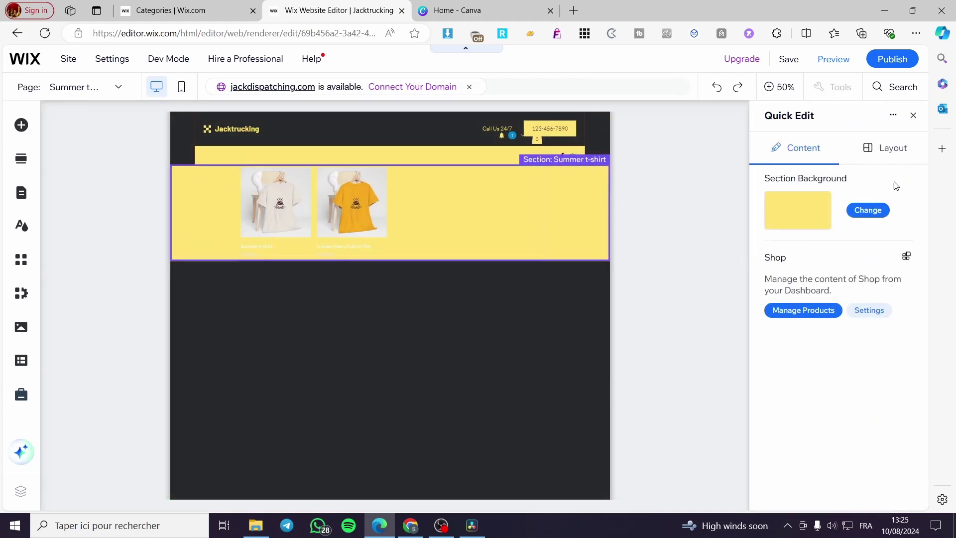
- Add the '50% Off' design from the Promotion section category to the page
click(896, 152)
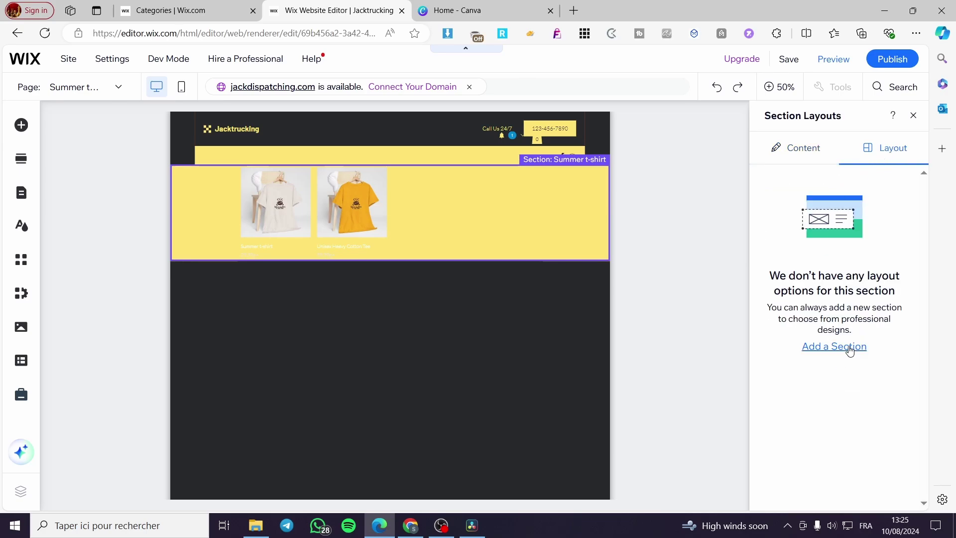
click(850, 347)
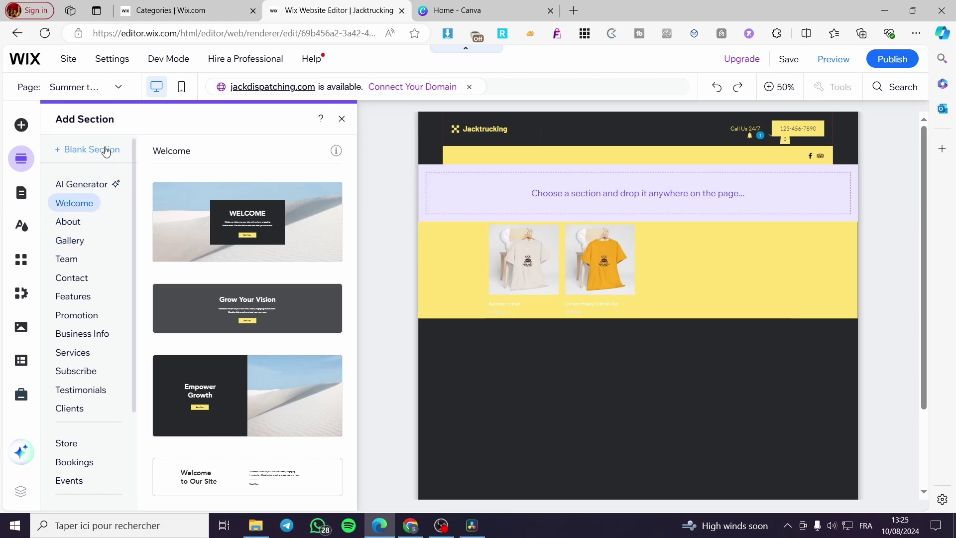
click(82, 316)
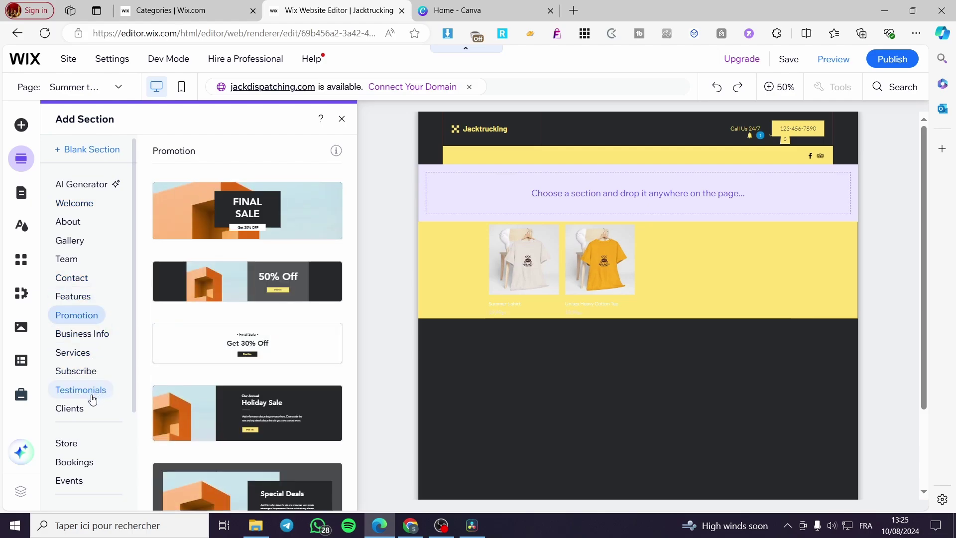
scroll(272, 299, down, 1)
scroll(270, 299, up, 1)
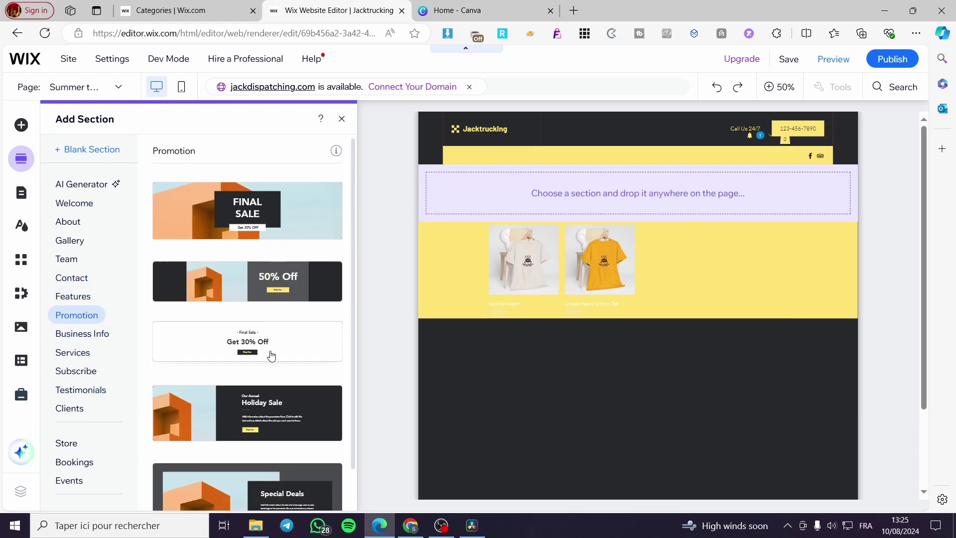
scroll(271, 333, down, 1)
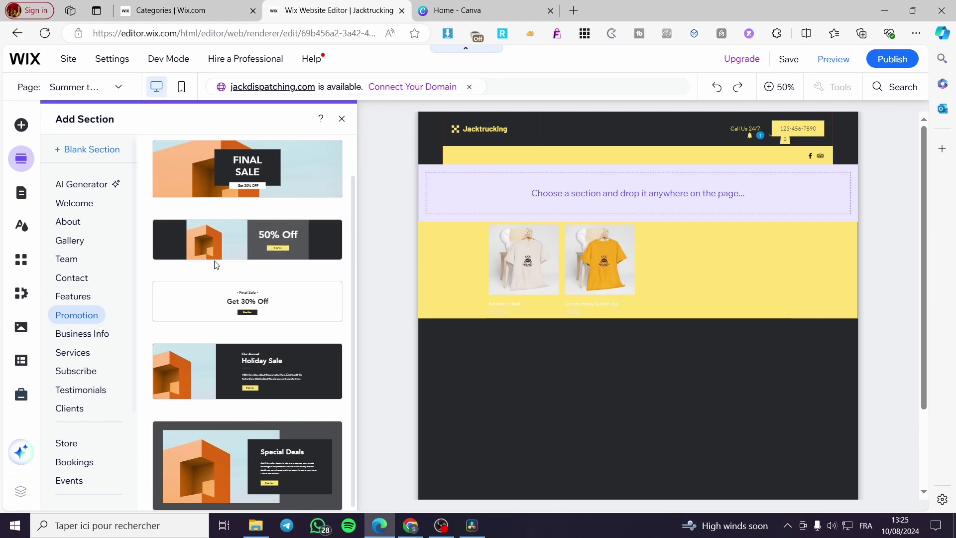
click(225, 239)
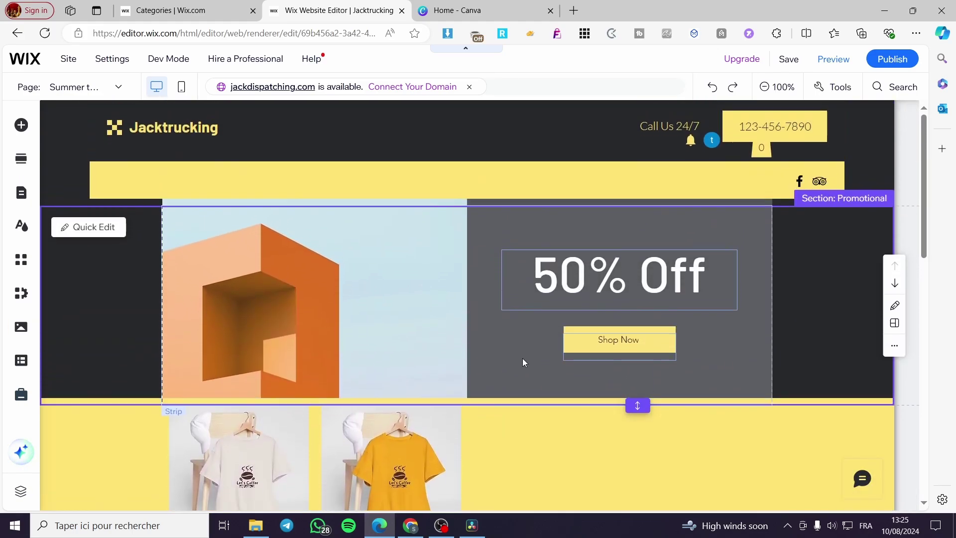
- Inspect the promo's 50% Off heading, Shop Now button settings and image column
click(536, 306)
click(302, 348)
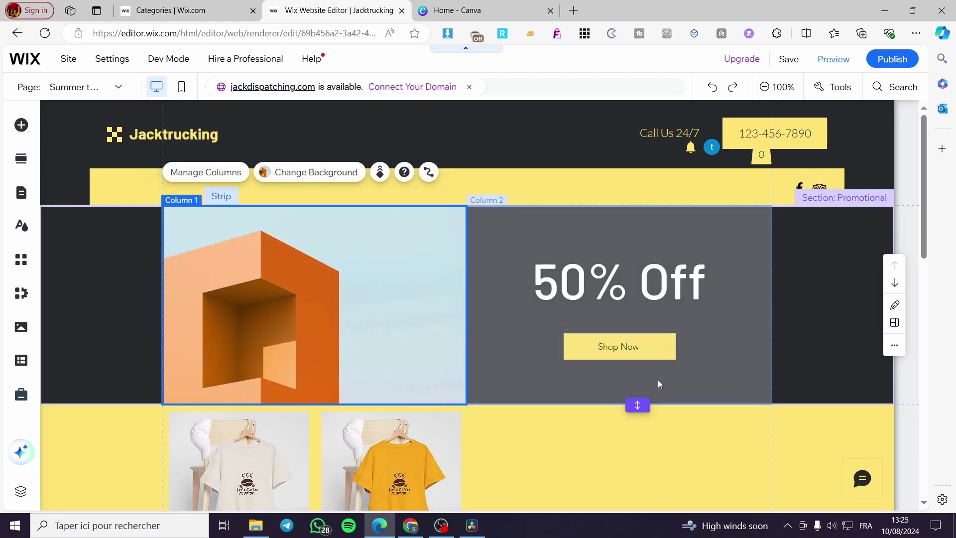
click(644, 347)
double_click(642, 347)
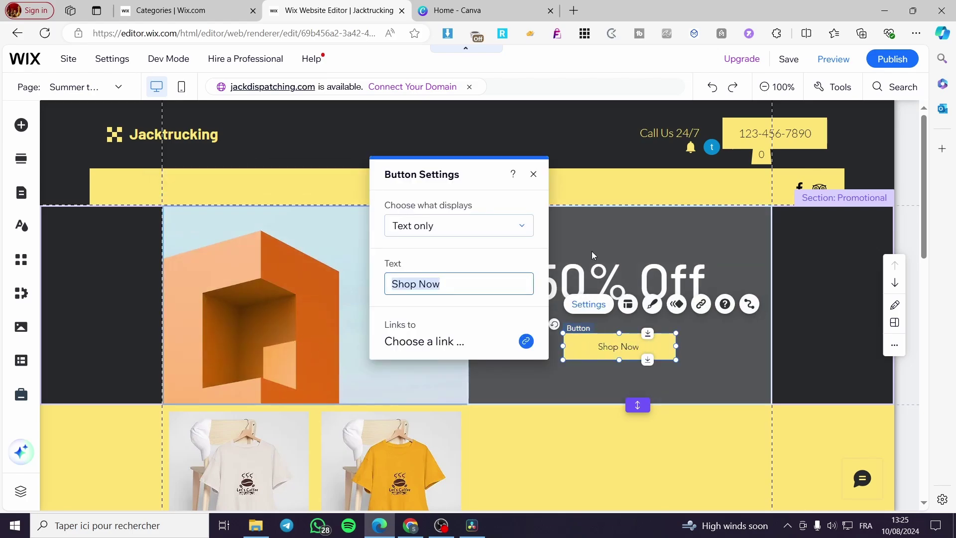
click(533, 174)
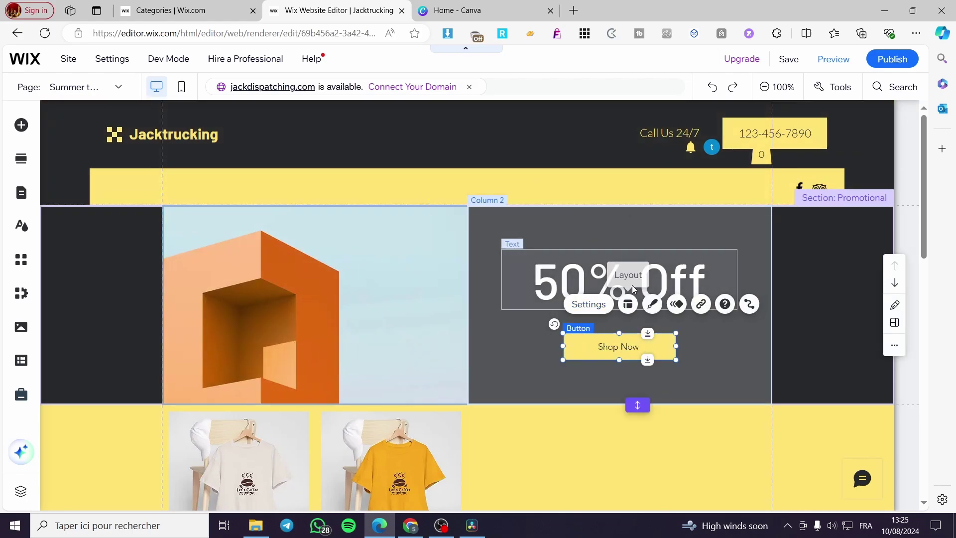
click(667, 278)
click(346, 274)
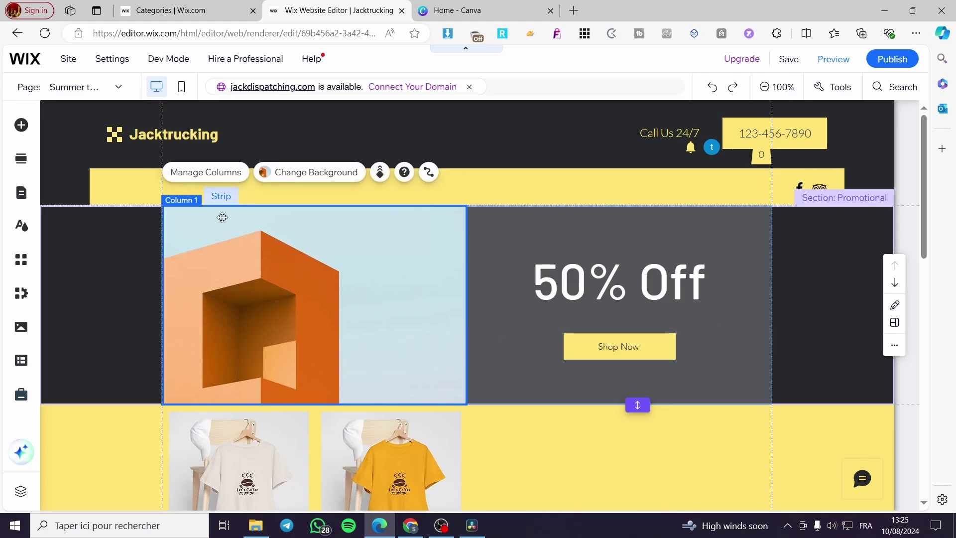
- Move the 50% Off section below the Summer t-shirt product gallery
scroll(763, 336, down, 1)
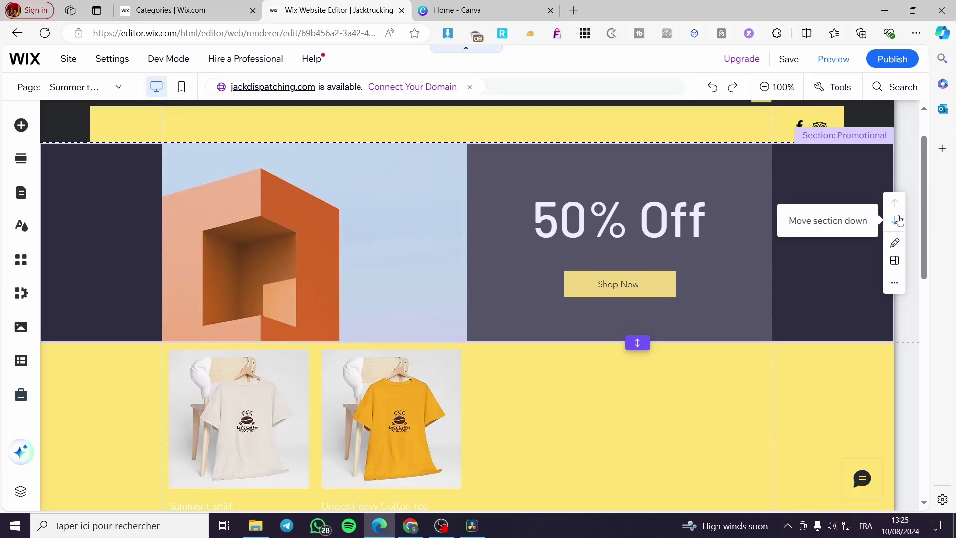
click(896, 220)
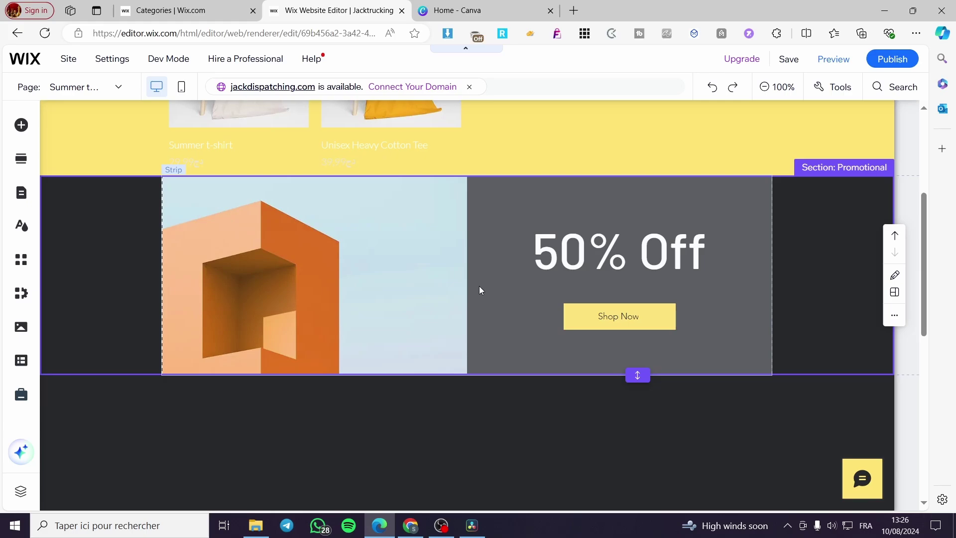
scroll(497, 301, up, 5)
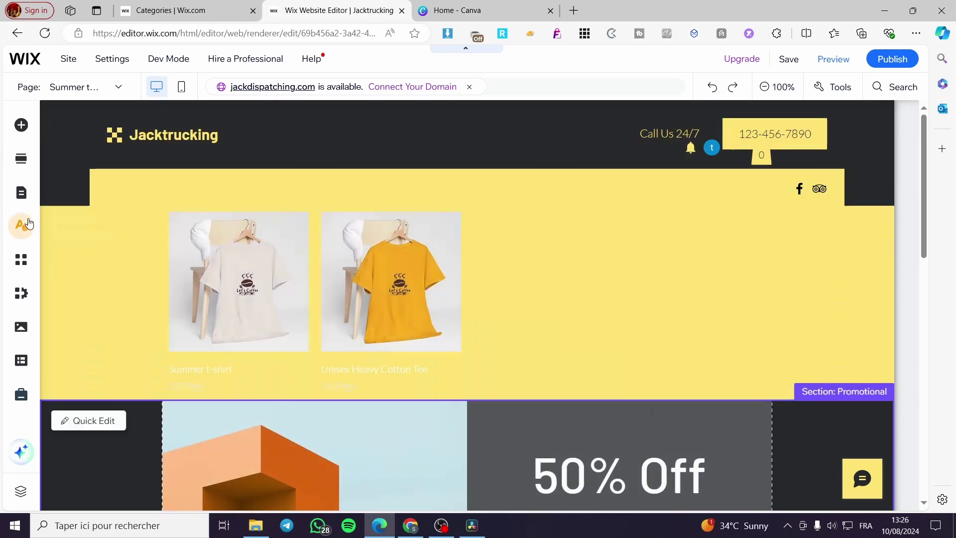
- Reorder the site menu so Summer t-shirt sits right after Test Page, ahead of Contact Us
click(20, 194)
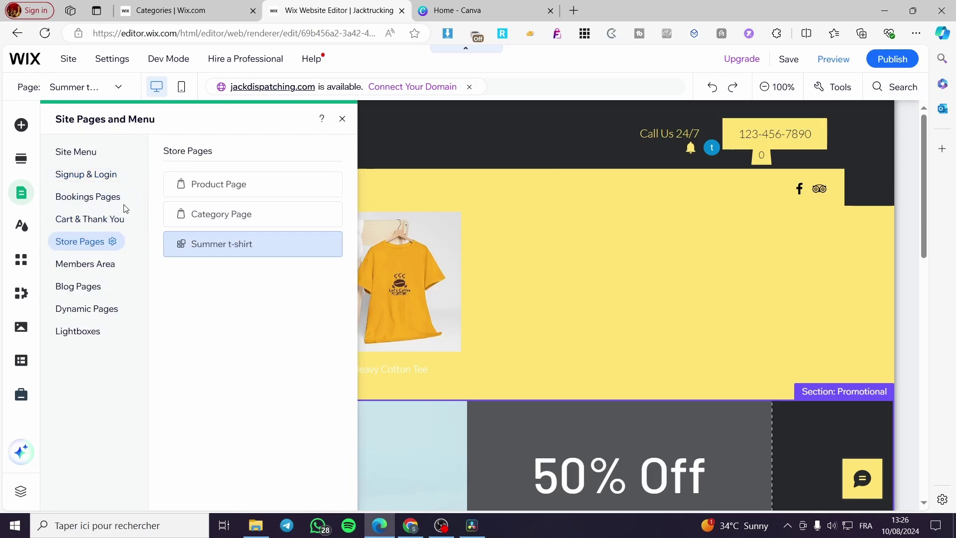
click(81, 155)
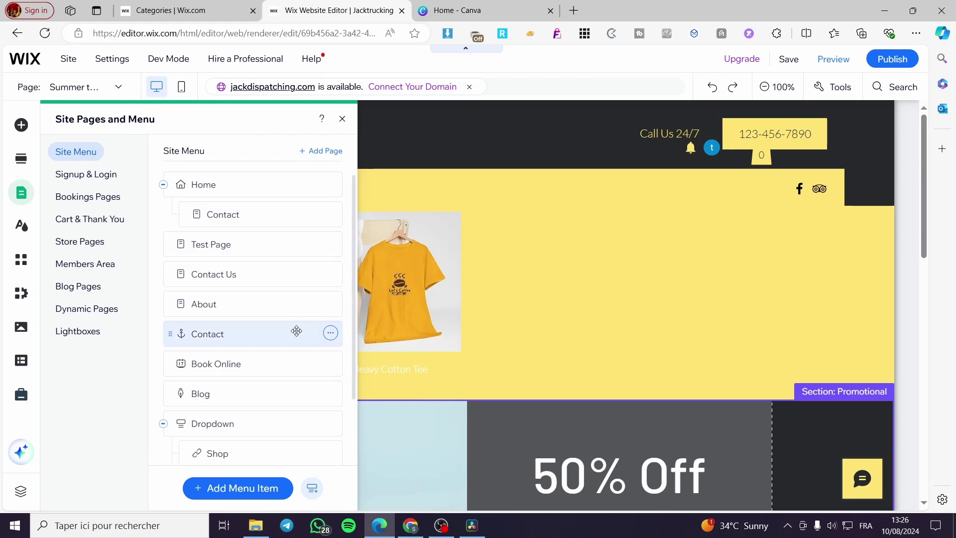
scroll(297, 330, down, 2)
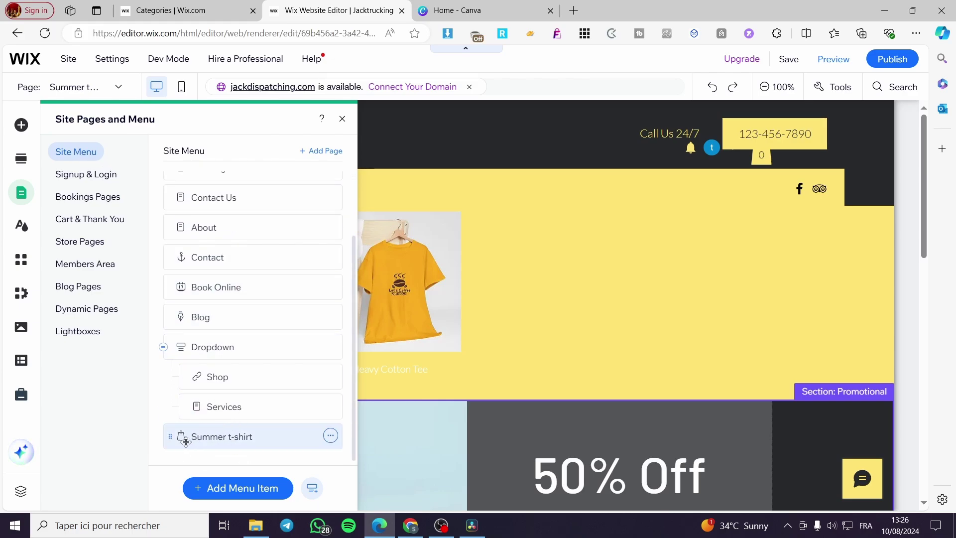
drag(168, 438, 198, 210)
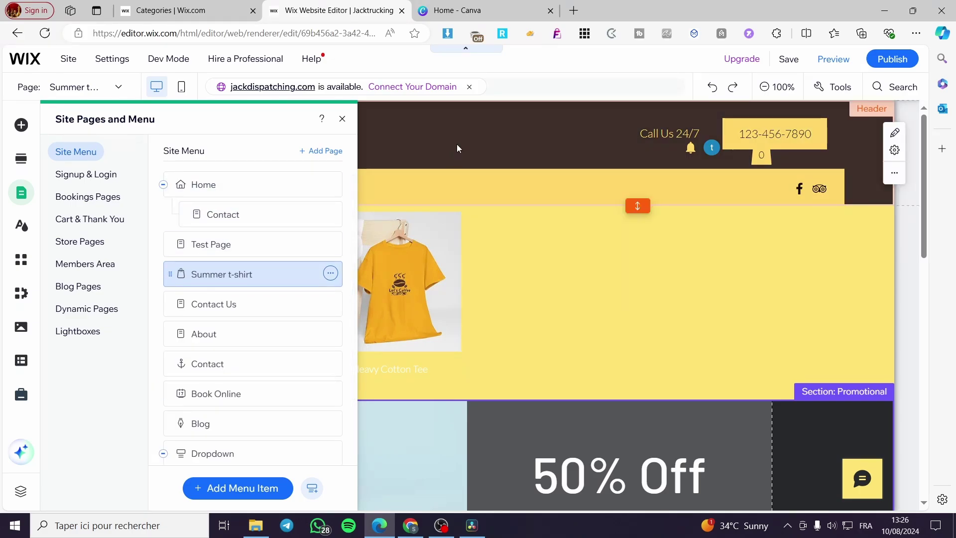
click(342, 120)
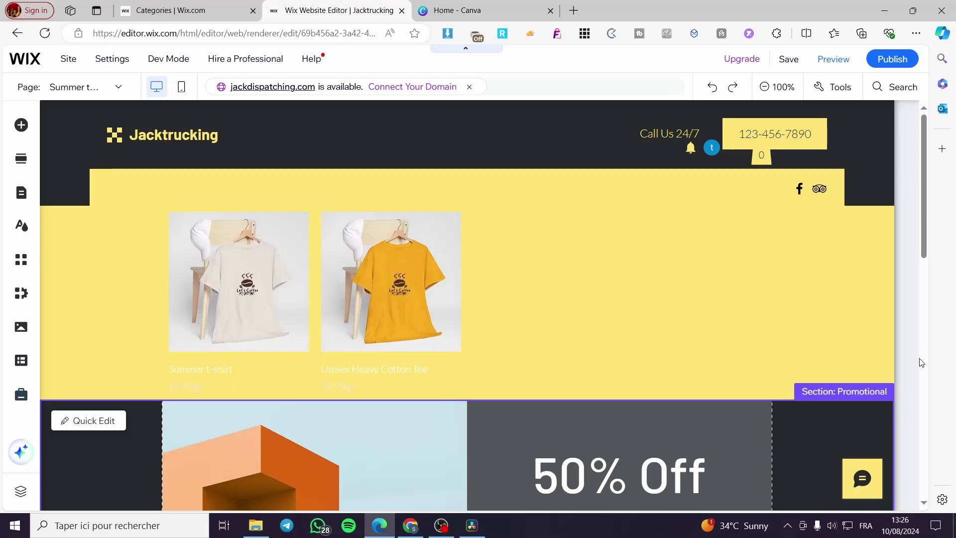